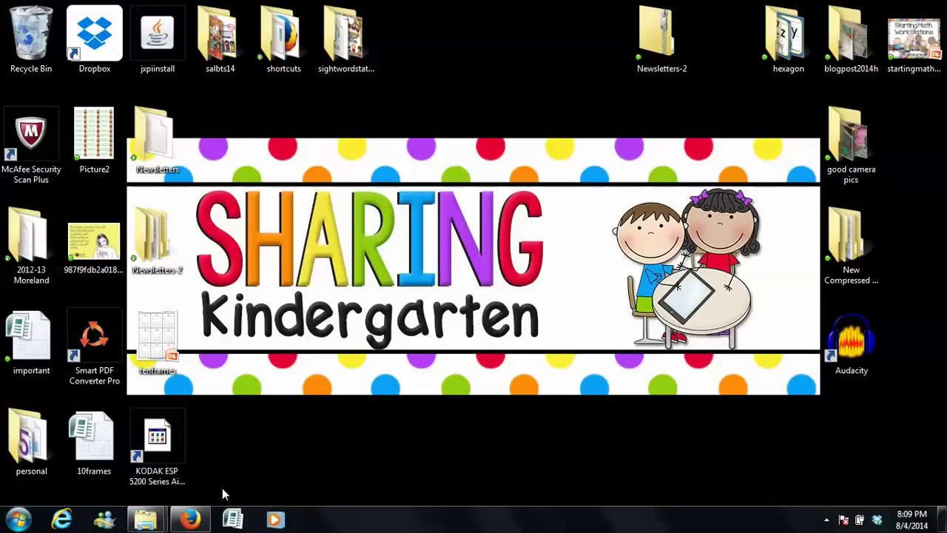
Switch to Google Drive in Firefox and create a new form, keeping the title Untitled Form.
{"action": "left_click", "coordinate": [194, 520]}
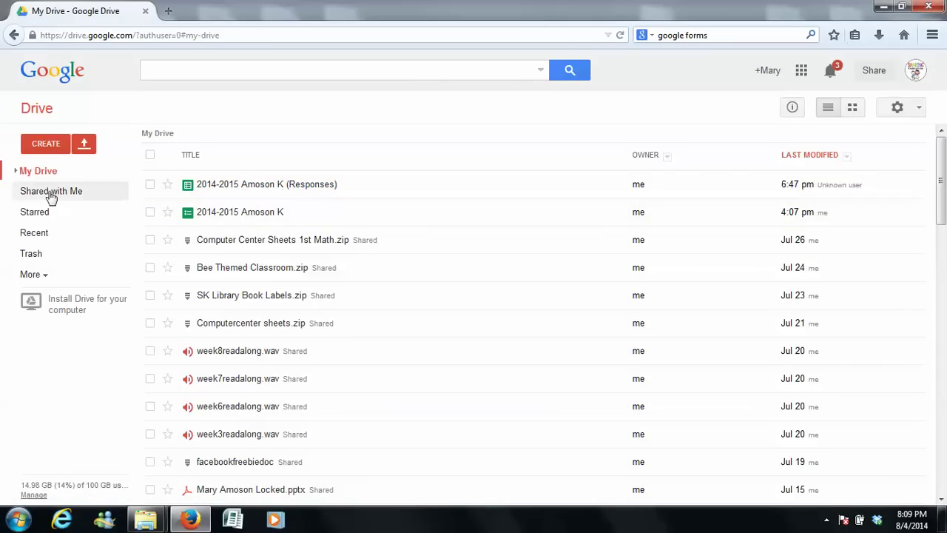
{"action": "left_click", "coordinate": [55, 143]}
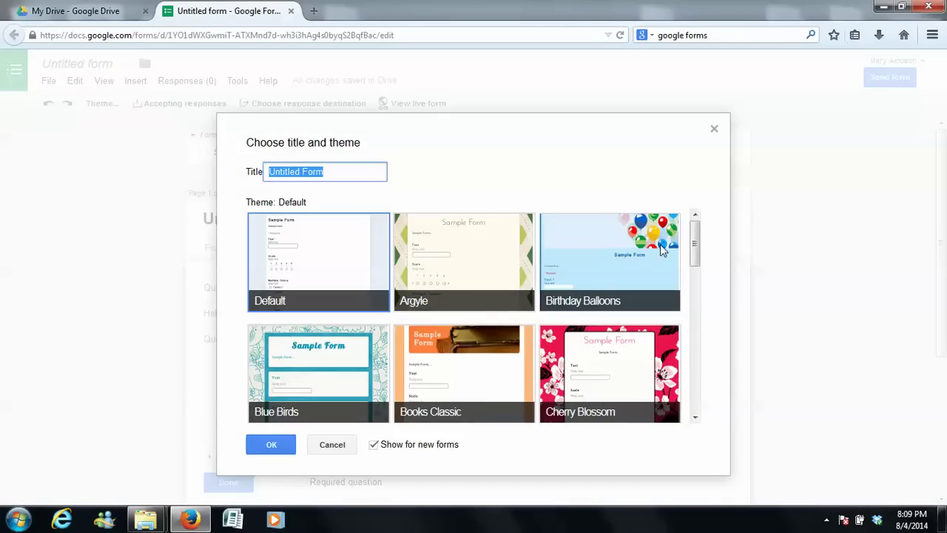
{"action": "left_click_drag", "start_coordinate": [694, 250], "coordinate": [689, 355]}
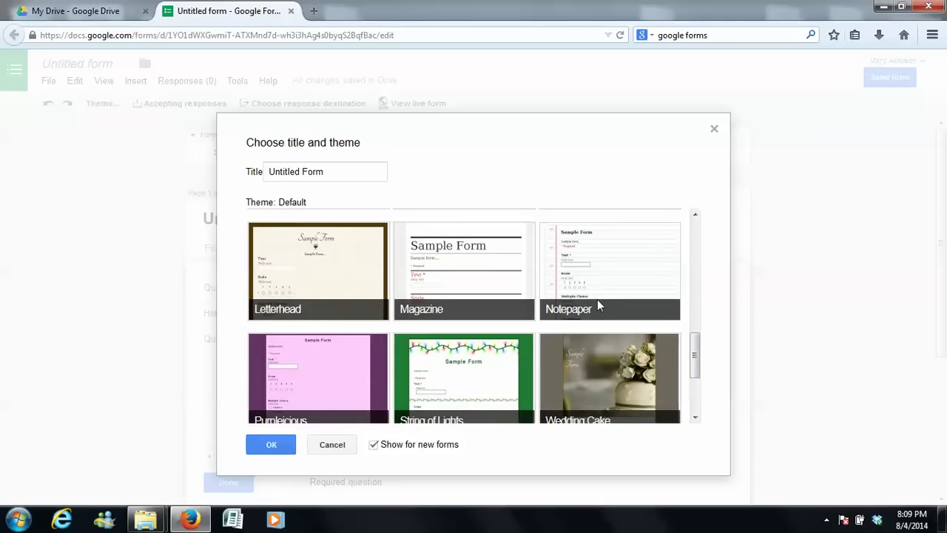
{"action": "scroll", "coordinate": [597, 301], "scroll_direction": "up", "scroll_amount": 3}
{"action": "left_click", "coordinate": [382, 379]}
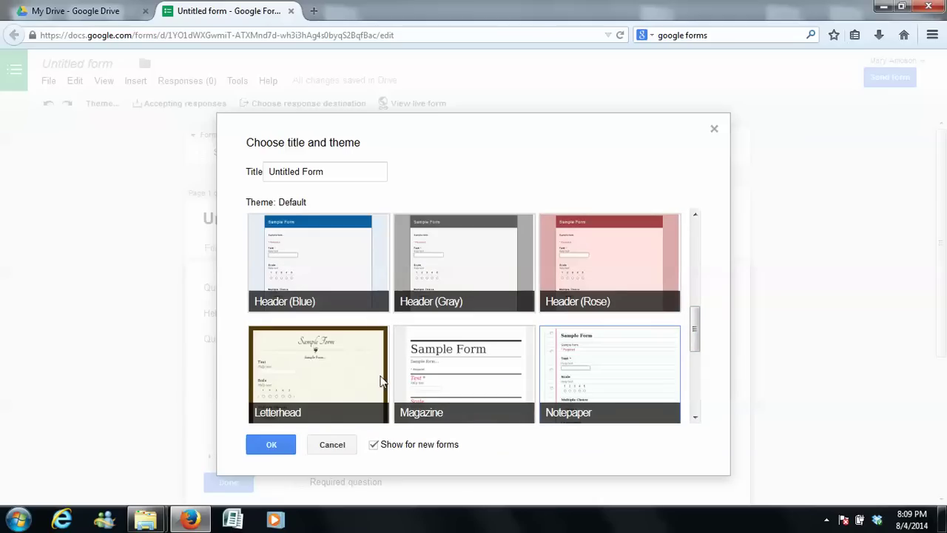
{"action": "left_click", "coordinate": [273, 444]}
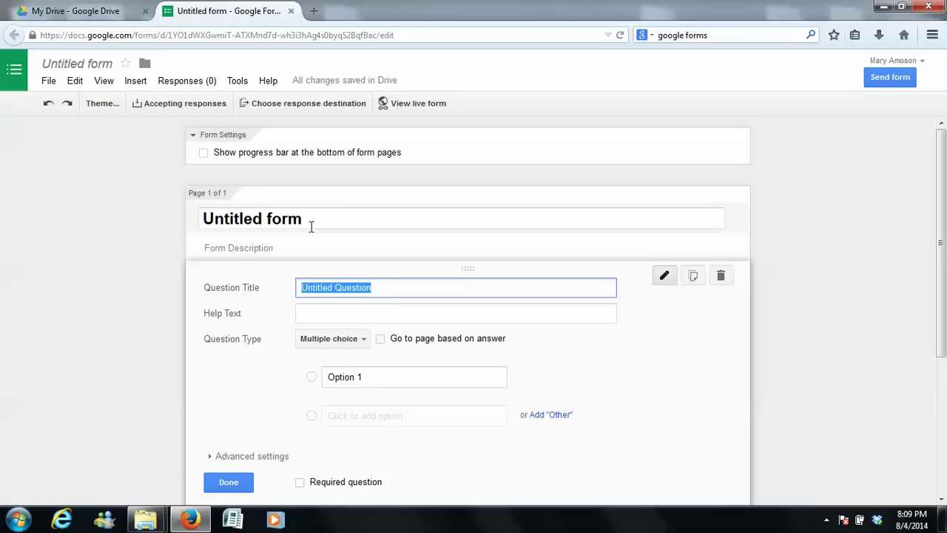
Replace the form's heading with the title "Sharing Kindergarten Questions".
{"action": "left_click", "coordinate": [309, 227]}
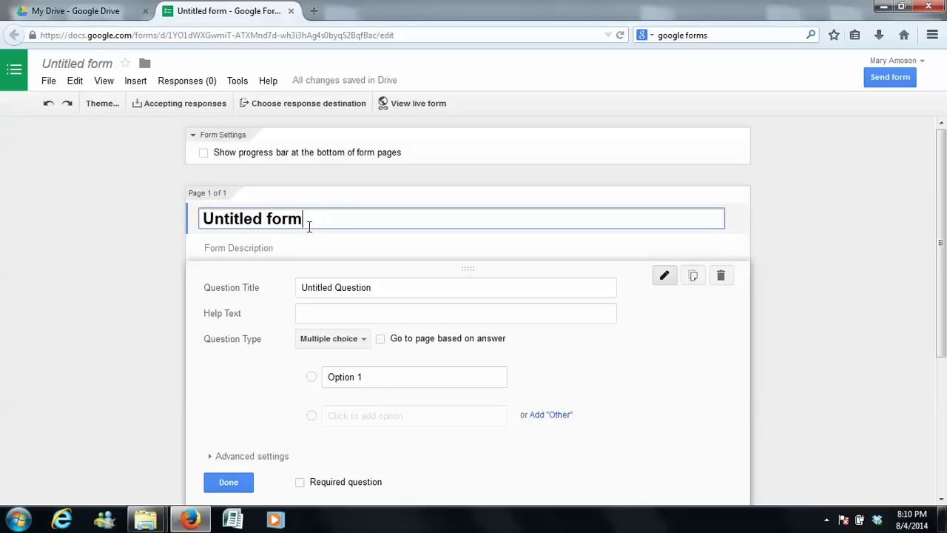
{"action": "left_click_drag", "start_coordinate": [310, 227], "coordinate": [144, 217]}
{"action": "type", "text": "Sa"}
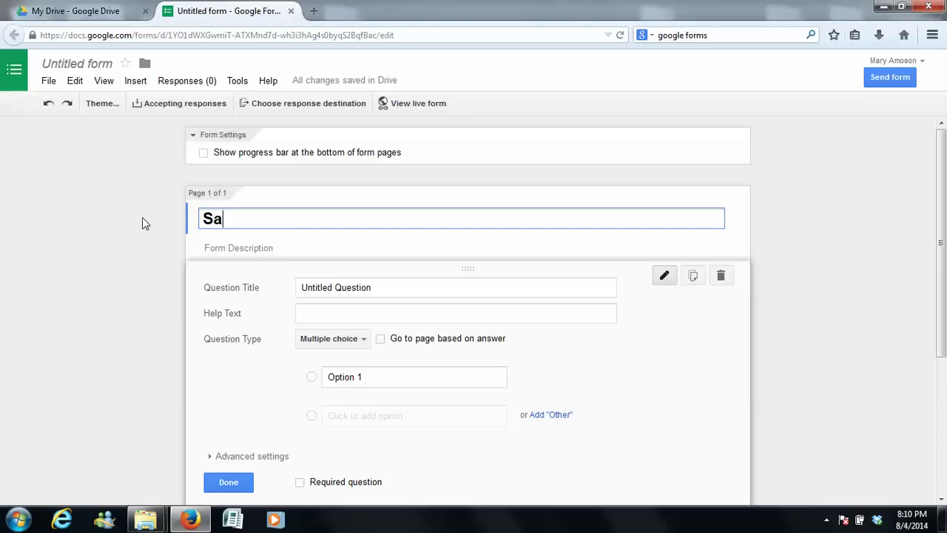
{"action": "key", "text": "BackSpace"}
{"action": "type", "text": "haring K"}
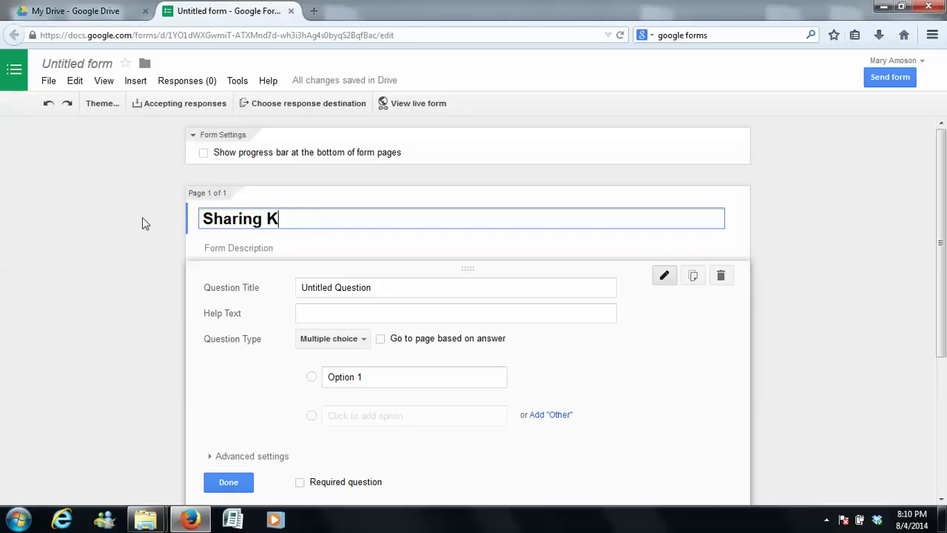
{"action": "type", "text": "indergarten"}
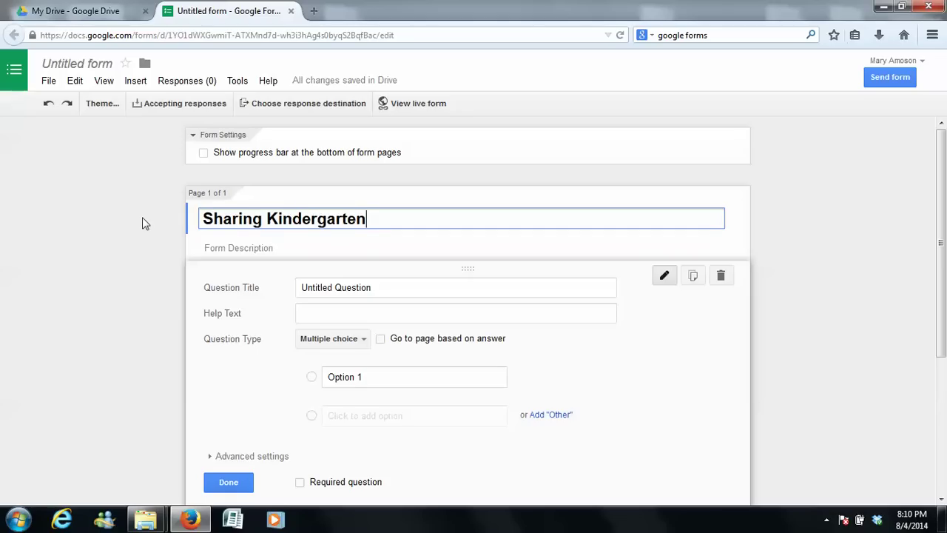
{"action": "type", "text": " Questions"}
Title the first question "What is your student's name?".
{"action": "left_click", "coordinate": [359, 288]}
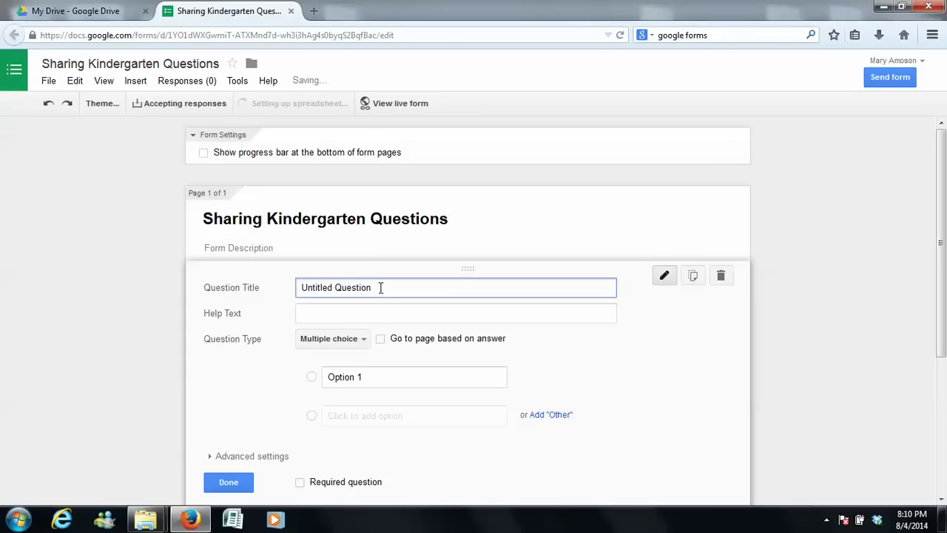
{"action": "left_click_drag", "start_coordinate": [384, 288], "coordinate": [293, 290]}
{"action": "type", "text": "What "}
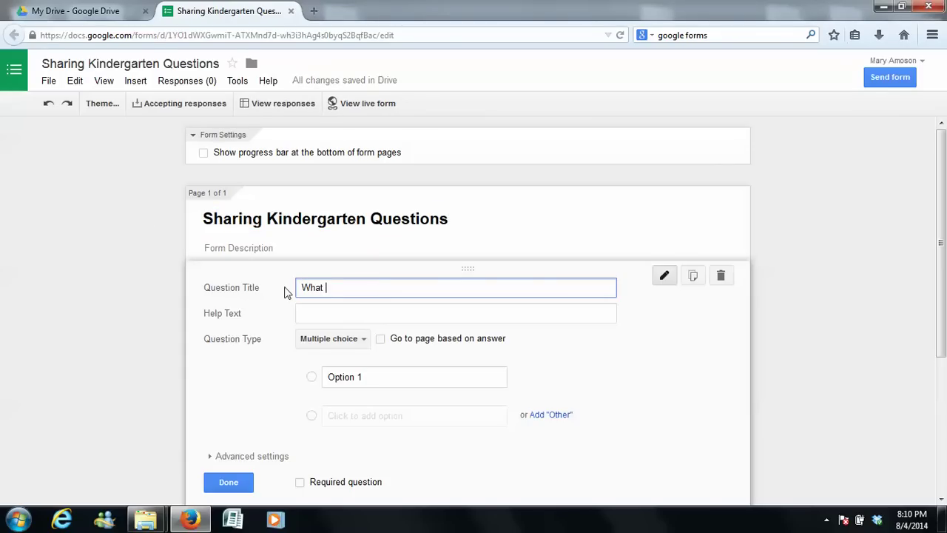
{"action": "type", "text": "is your student's name?"}
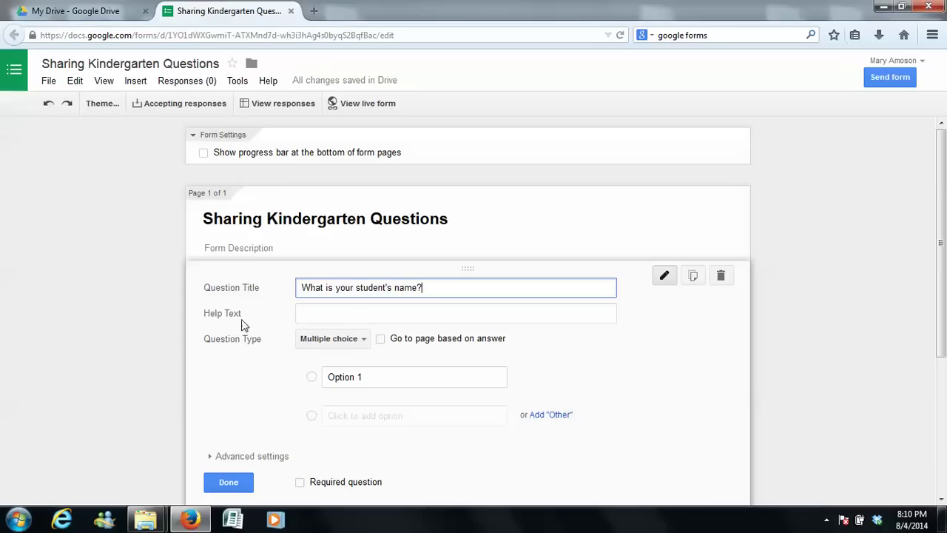
Set the student's name question to the Text type, make it required, and finish editing it.
{"action": "left_click", "coordinate": [359, 340]}
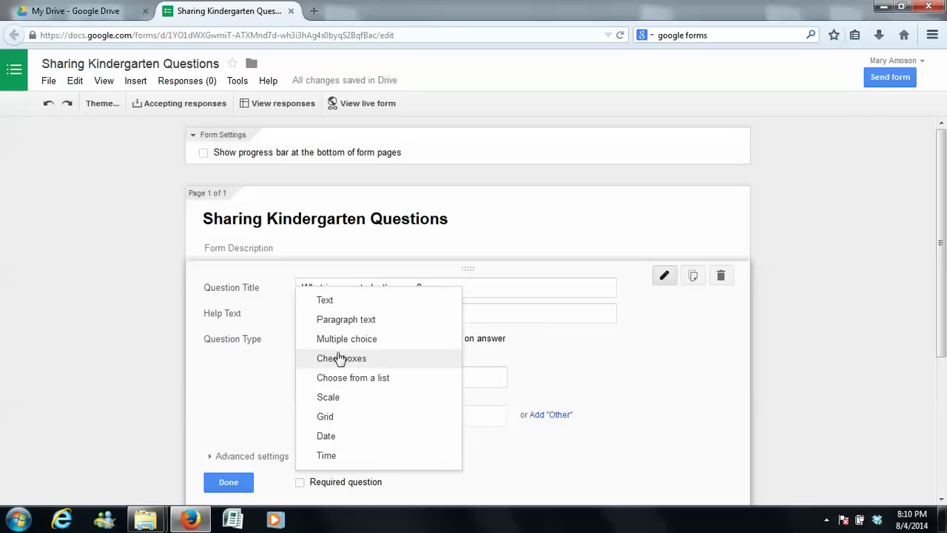
{"action": "left_click", "coordinate": [330, 301]}
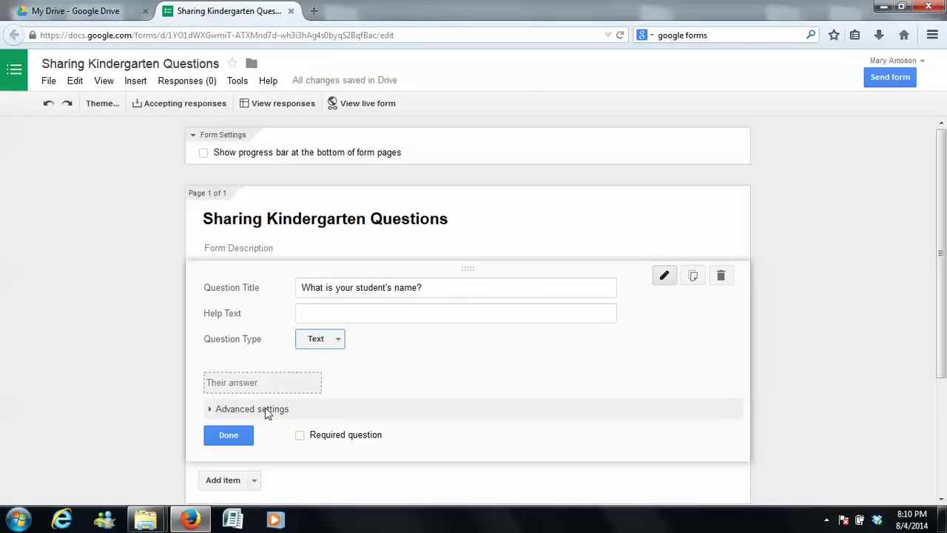
{"action": "left_click", "coordinate": [300, 435]}
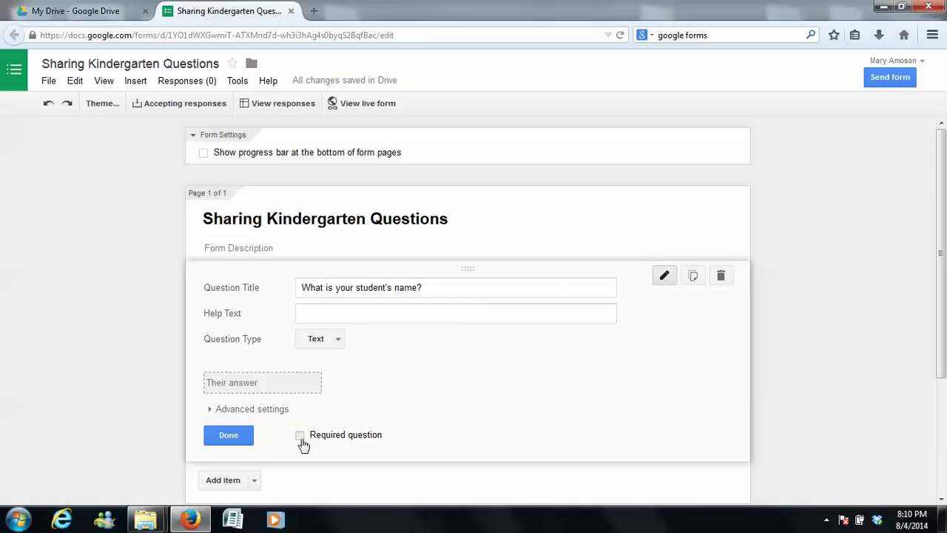
{"action": "left_click", "coordinate": [232, 436]}
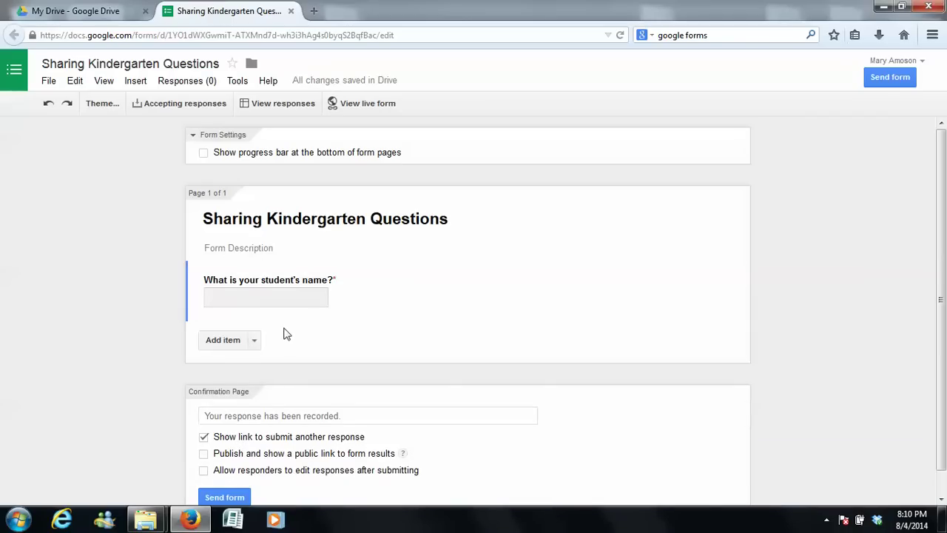
{"action": "left_click", "coordinate": [253, 342]}
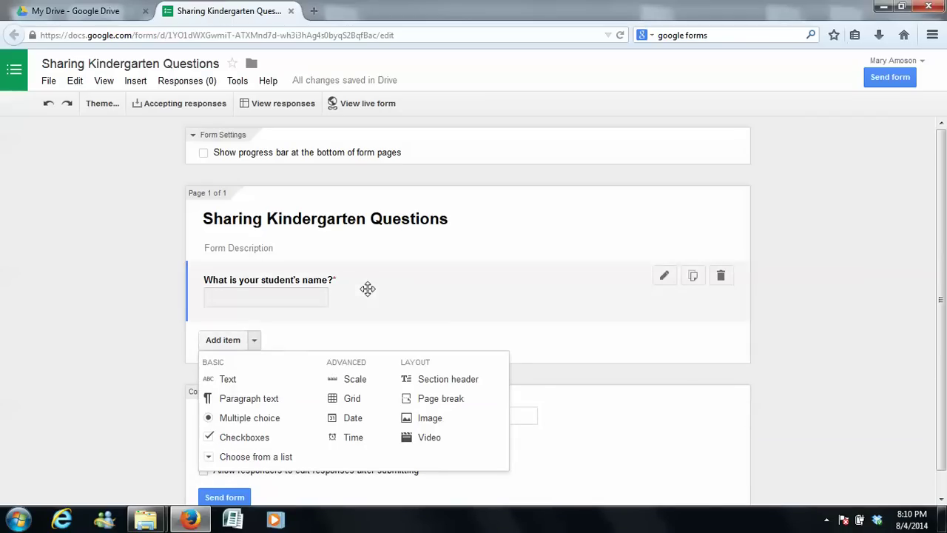
{"action": "left_click", "coordinate": [642, 311]}
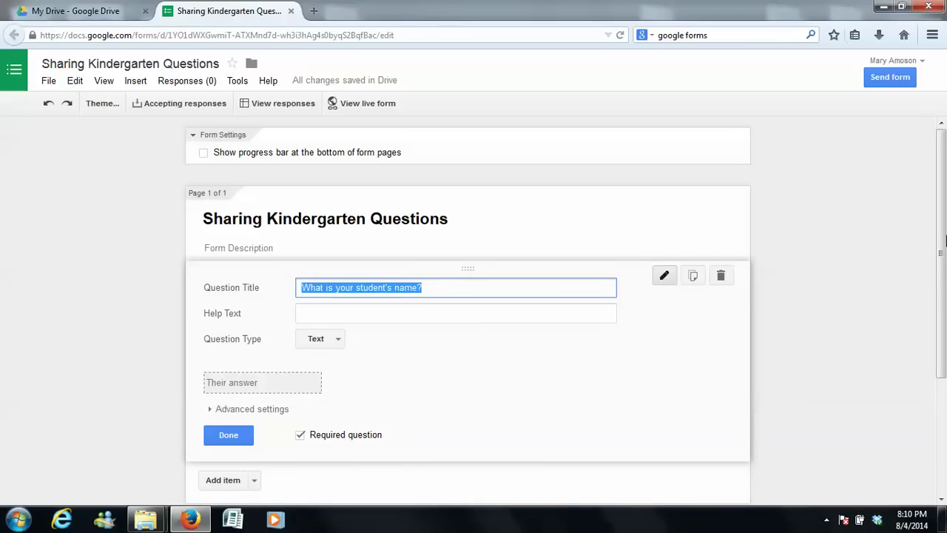
{"action": "left_click", "coordinate": [778, 286]}
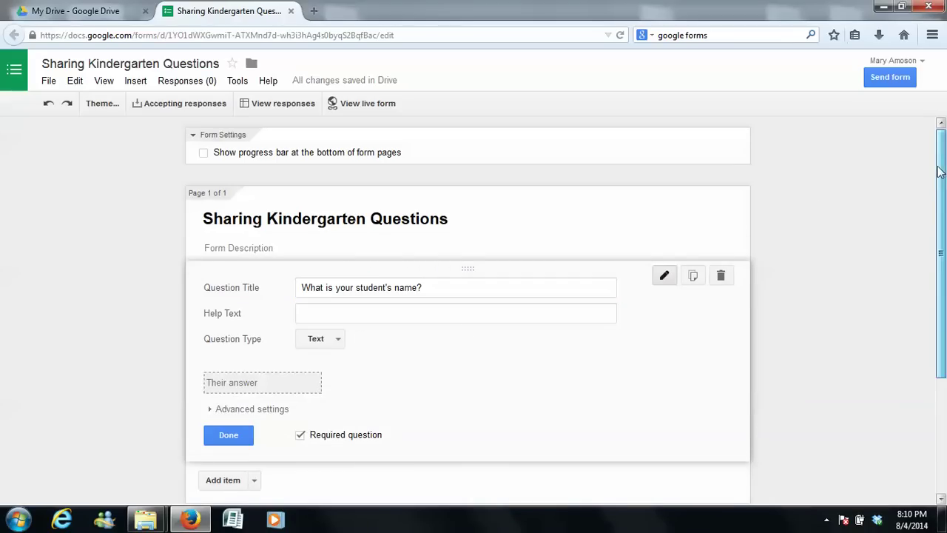
Add a required Text question titled "What is your name?" below the student's name question.
{"action": "left_click_drag", "start_coordinate": [940, 170], "coordinate": [934, 292]}
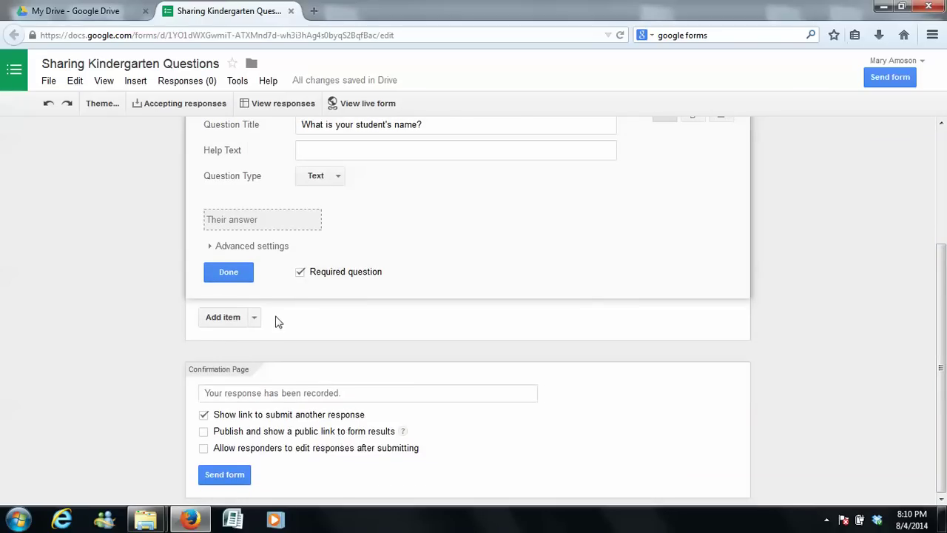
{"action": "left_click", "coordinate": [257, 318]}
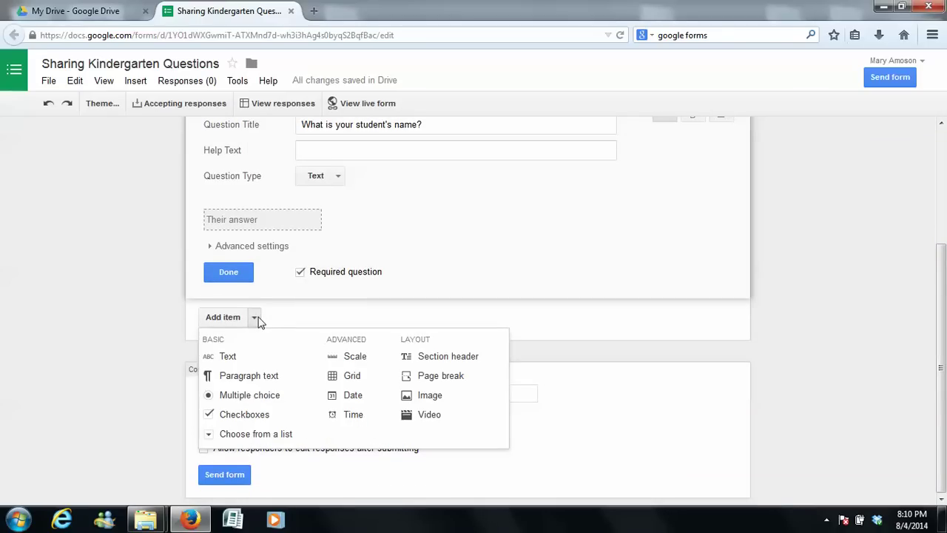
{"action": "left_click", "coordinate": [228, 357]}
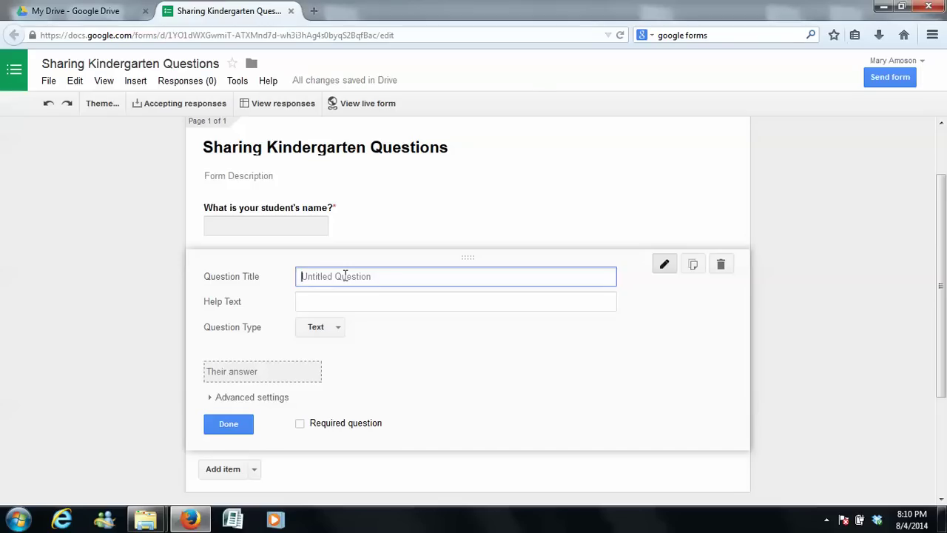
{"action": "type", "text": "What is your name"}
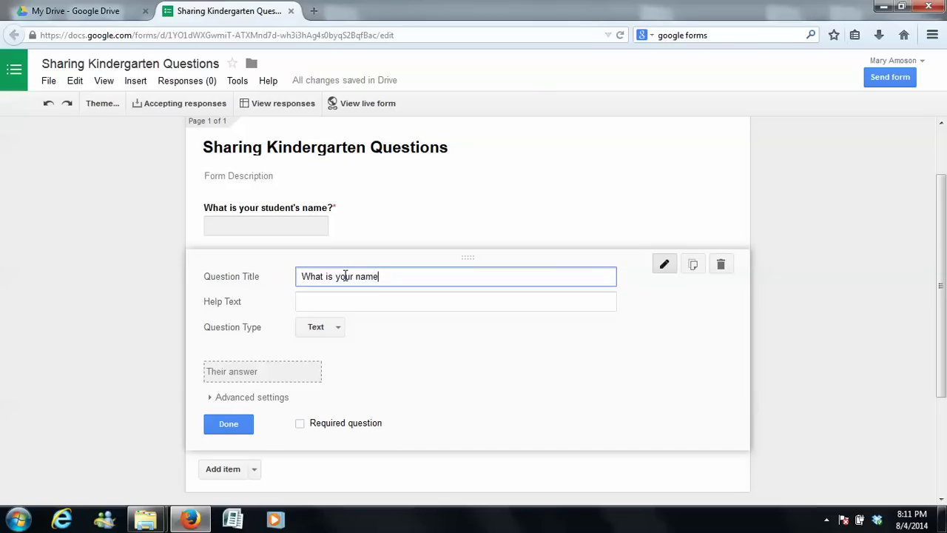
{"action": "type", "text": "?"}
{"action": "left_click", "coordinate": [299, 425]}
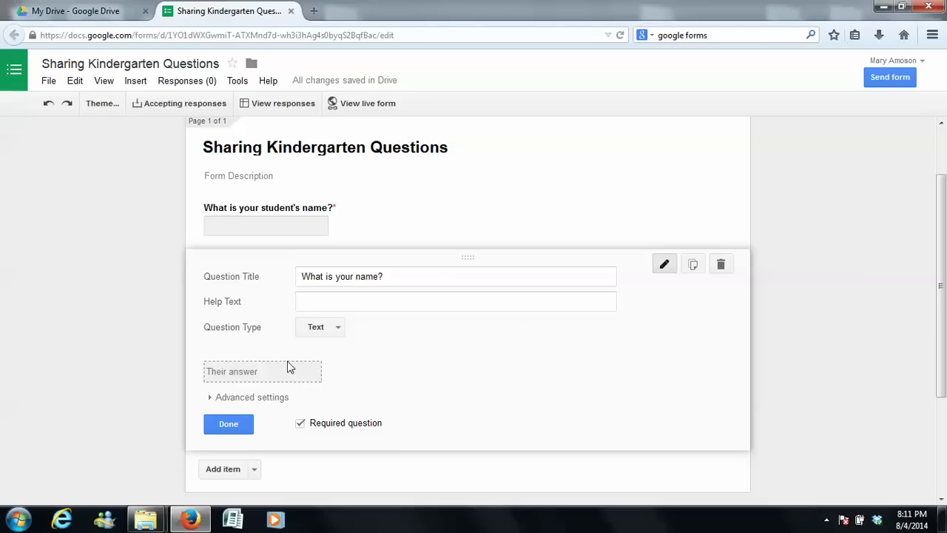
{"action": "left_click", "coordinate": [229, 426]}
Add a required Text question titled "Does your child have any allergies?" as the third question.
{"action": "left_click", "coordinate": [252, 330]}
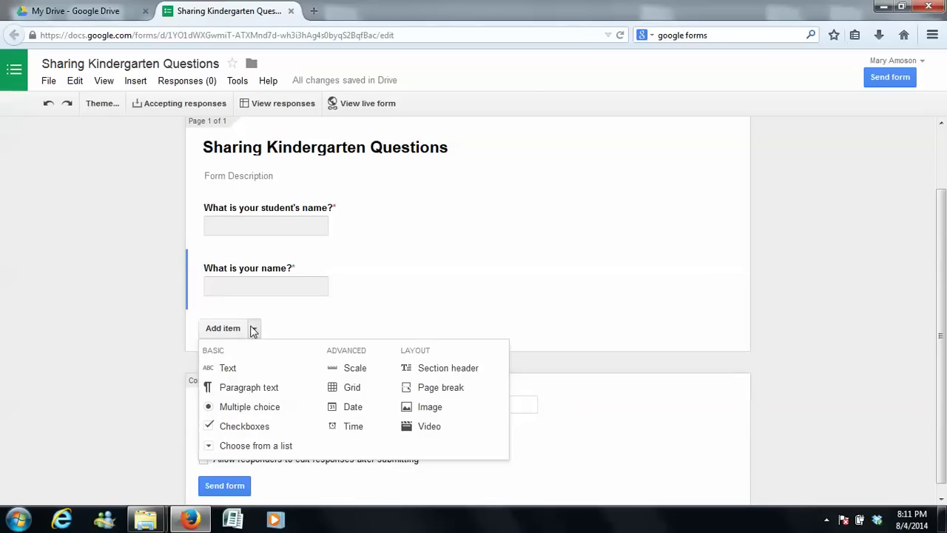
{"action": "left_click", "coordinate": [233, 373]}
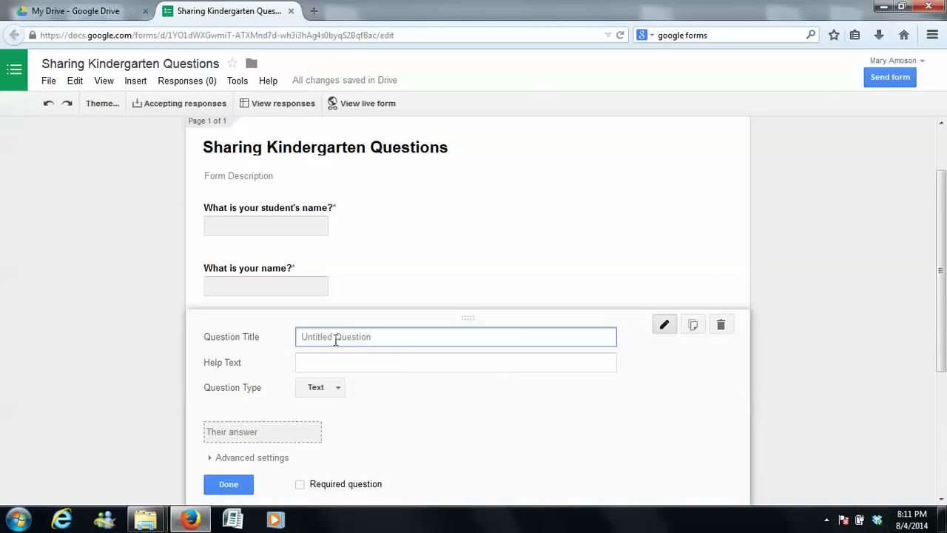
{"action": "type", "text": "Does your child have any allergies"}
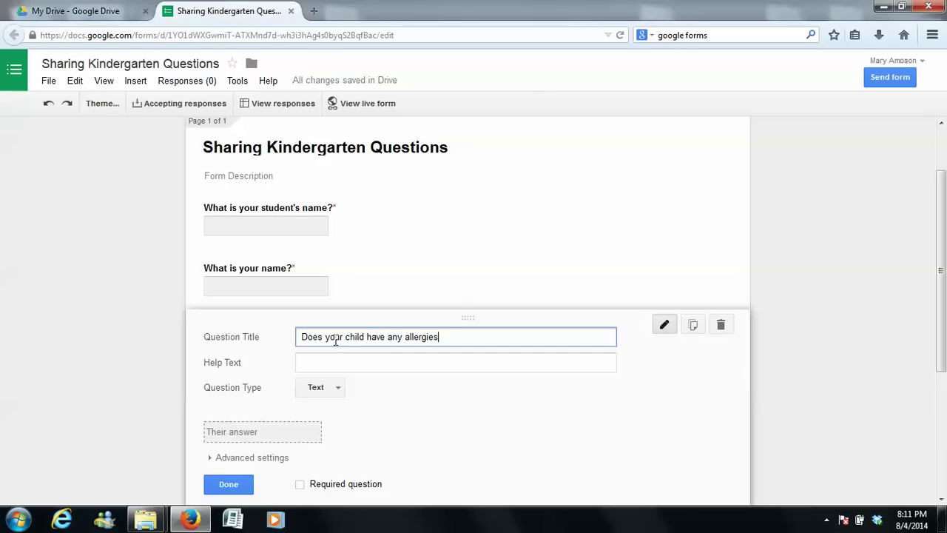
{"action": "type", "text": "?"}
{"action": "left_click", "coordinate": [300, 486]}
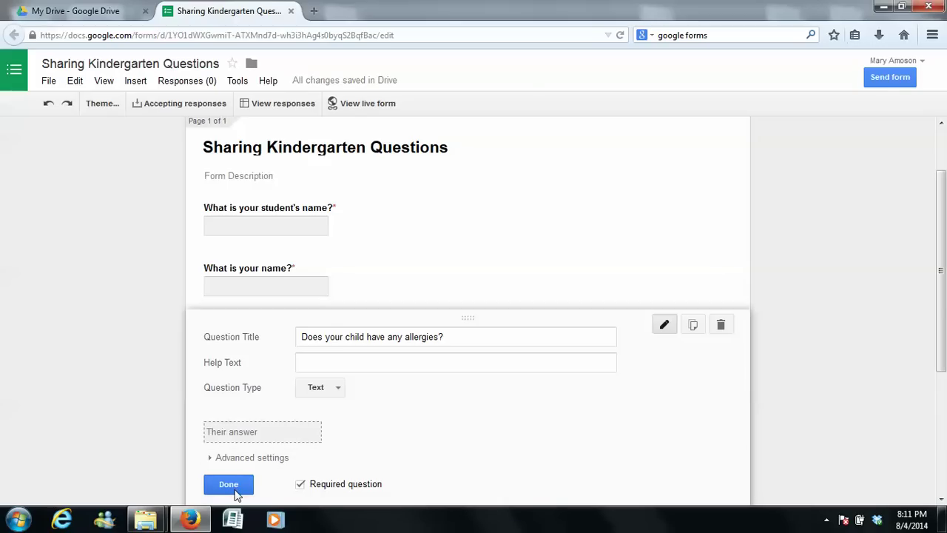
{"action": "left_click", "coordinate": [229, 485]}
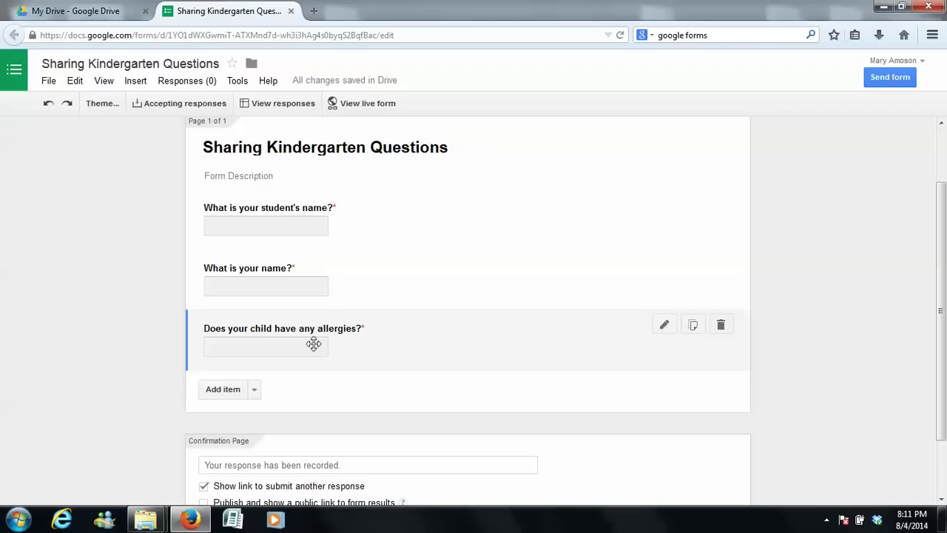
Add a Text question titled "What is your email address?" as the fourth question, leaving it optional.
{"action": "left_click", "coordinate": [252, 392]}
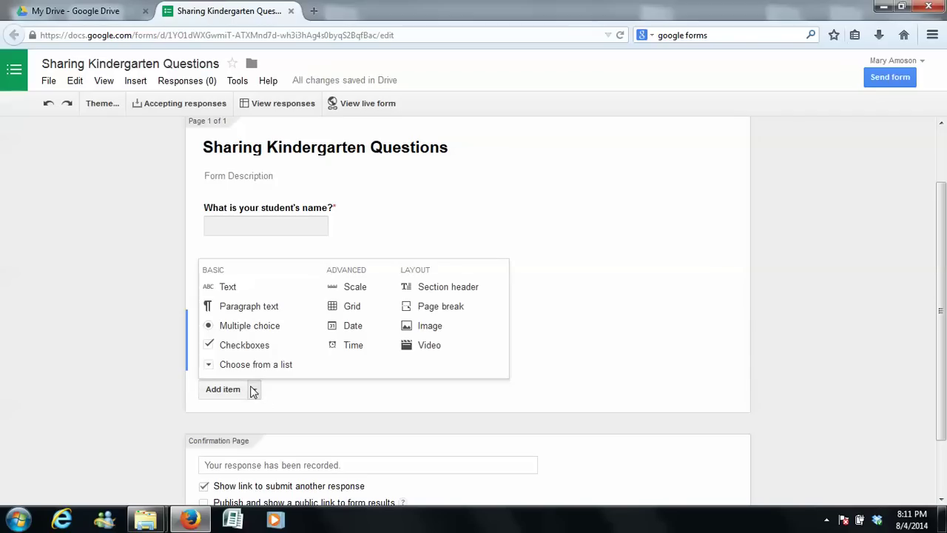
{"action": "left_click", "coordinate": [228, 289]}
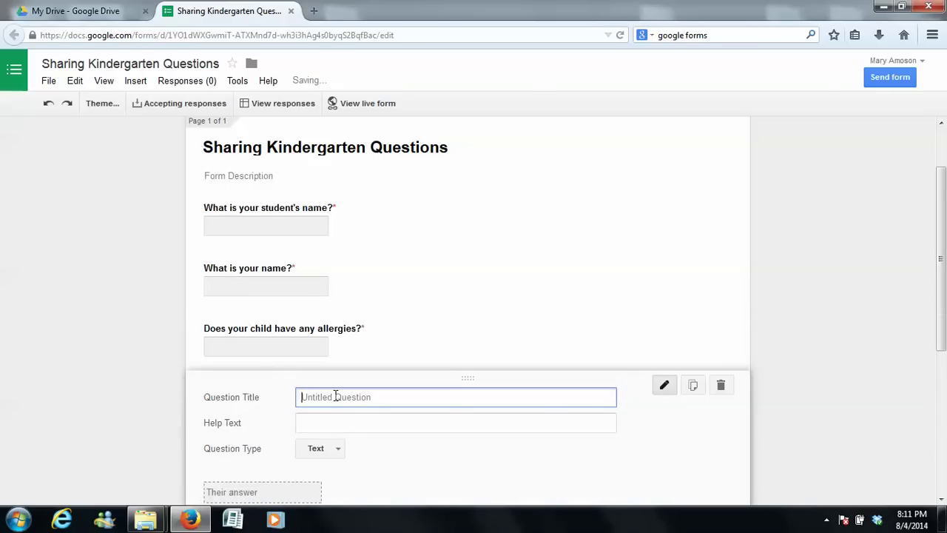
{"action": "type", "text": "What i"}
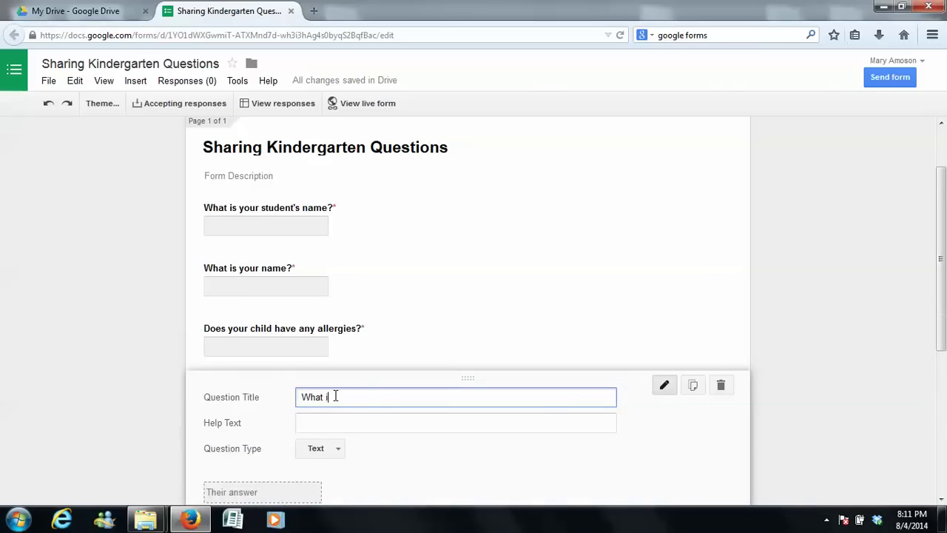
{"action": "type", "text": "s your email address?"}
{"action": "scroll", "coordinate": [944, 278], "scroll_direction": "down", "scroll_amount": 2}
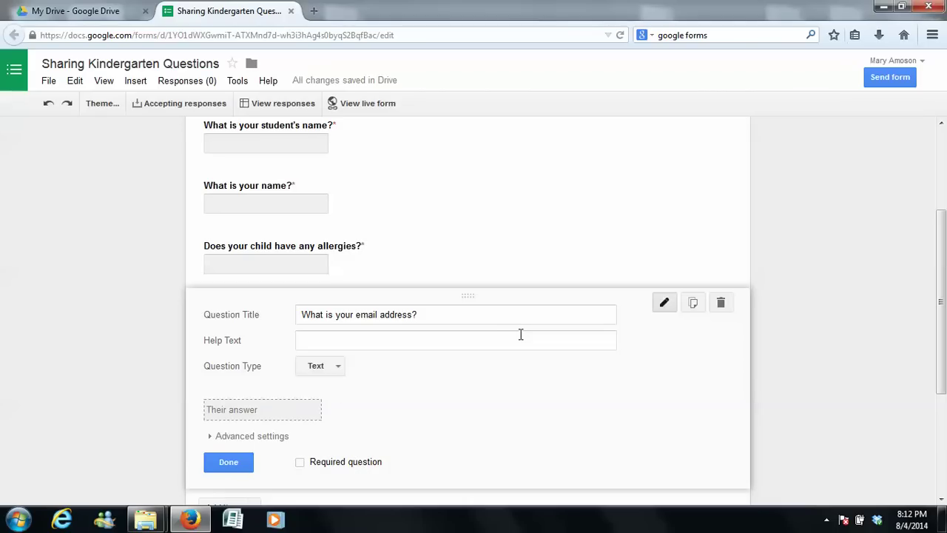
{"action": "left_click", "coordinate": [230, 462]}
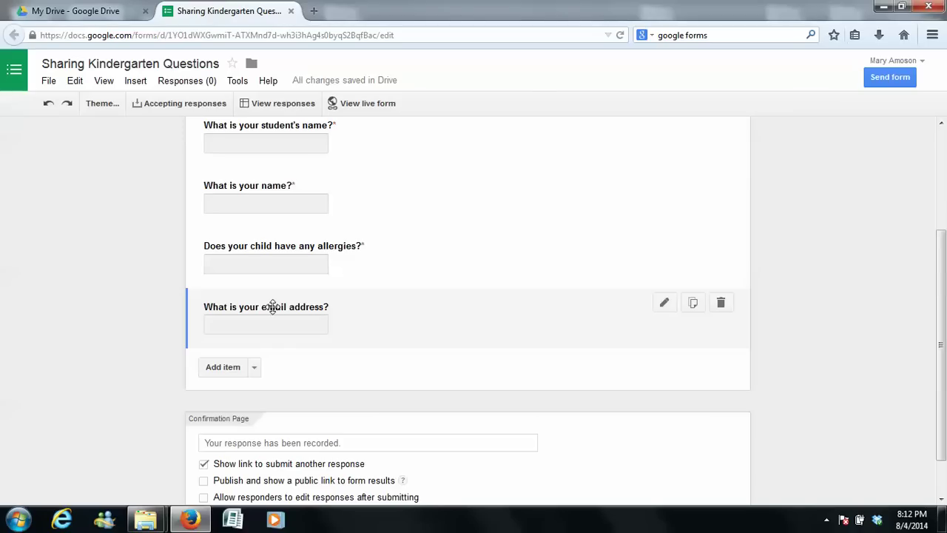
{"action": "scroll", "coordinate": [943, 320], "scroll_direction": "down", "scroll_amount": 1}
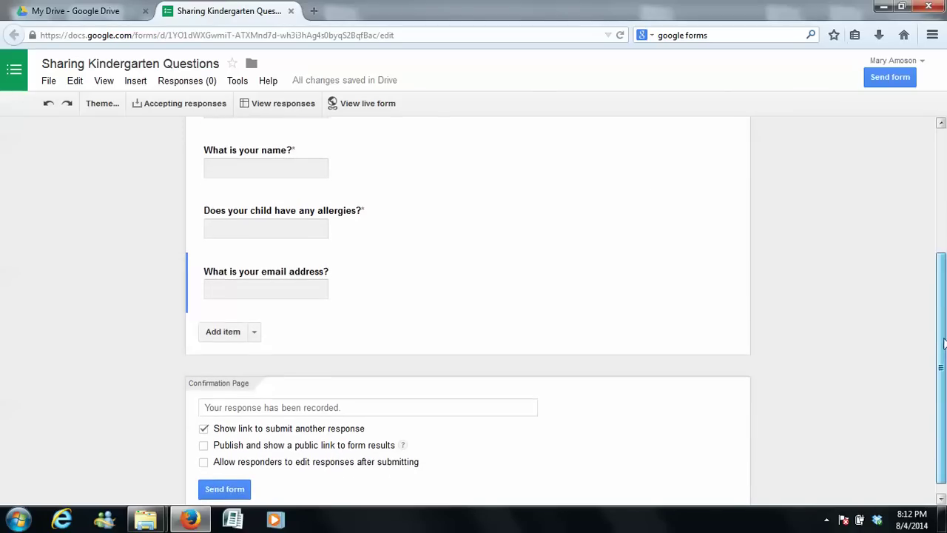
Add a Checkboxes question titled "How can you help our classroom?" as the fifth question.
{"action": "left_click", "coordinate": [256, 330]}
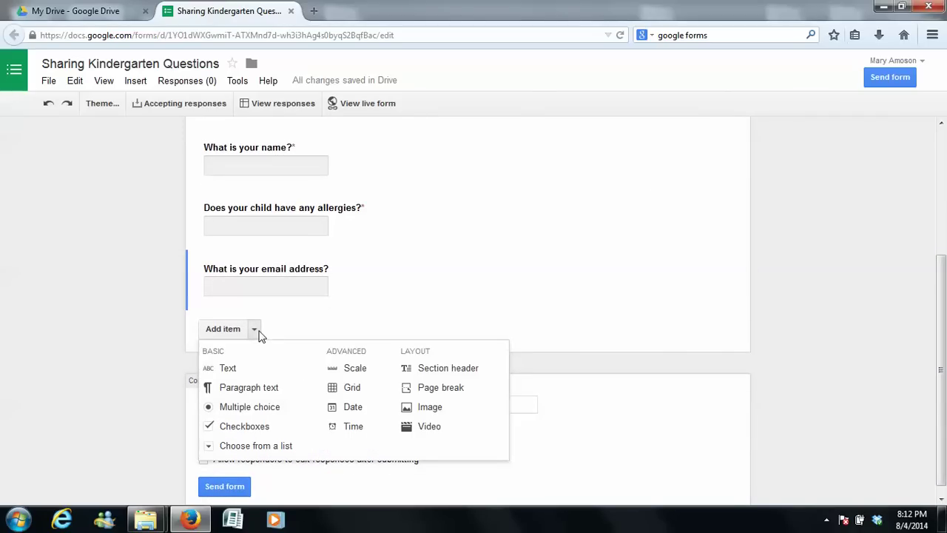
{"action": "left_click", "coordinate": [244, 428]}
{"action": "type", "text": "Ho"}
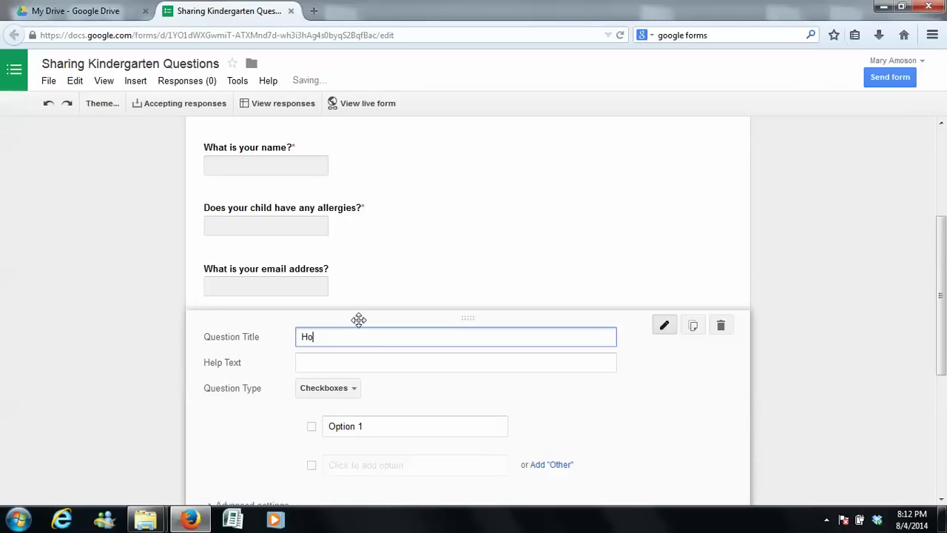
{"action": "type", "text": "w can you help ou"}
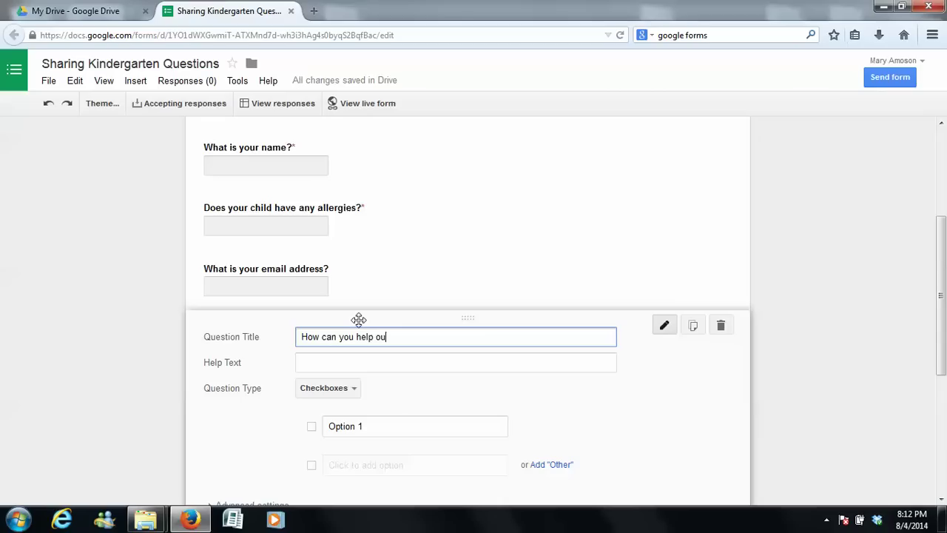
{"action": "type", "text": "r classroom?"}
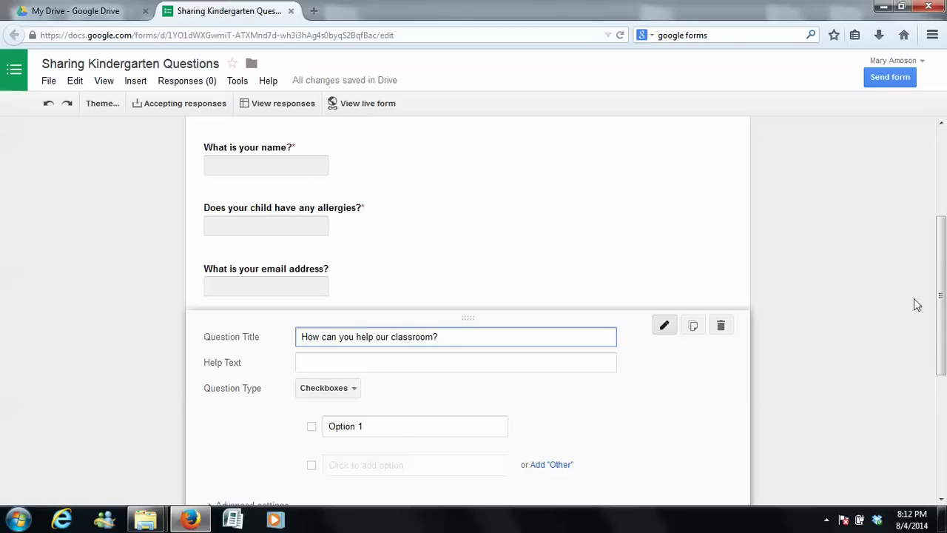
Name the classroom help question's first option "Parent Volunteer" and add an "Other" option.
{"action": "scroll", "coordinate": [939, 261], "scroll_direction": "down", "scroll_amount": 2}
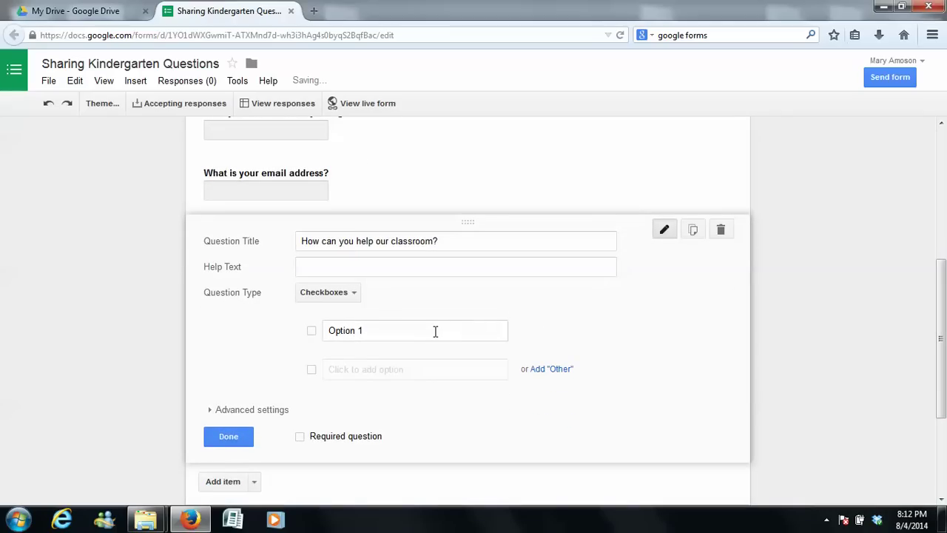
{"action": "left_click", "coordinate": [435, 332]}
{"action": "type", "text": "Pare"}
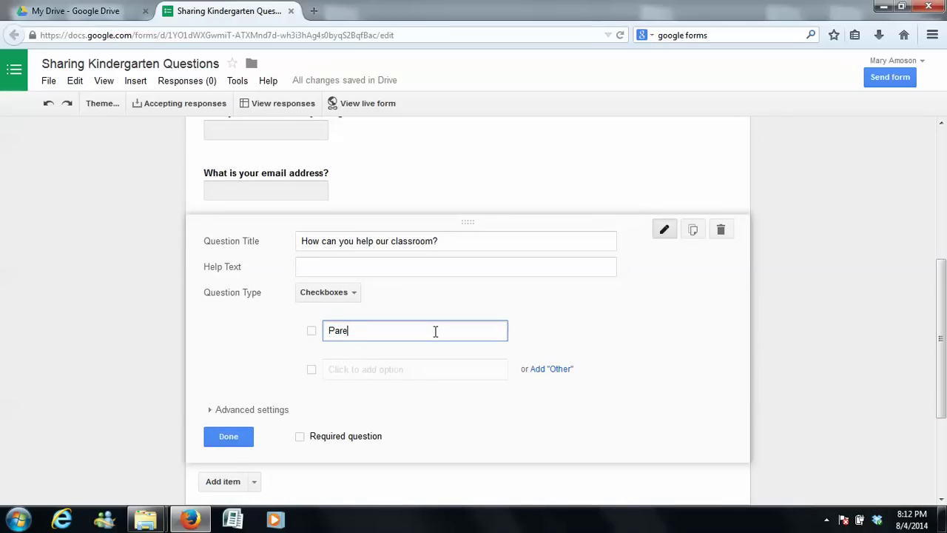
{"action": "type", "text": "nt Volunteer"}
{"action": "left_click", "coordinate": [561, 370]}
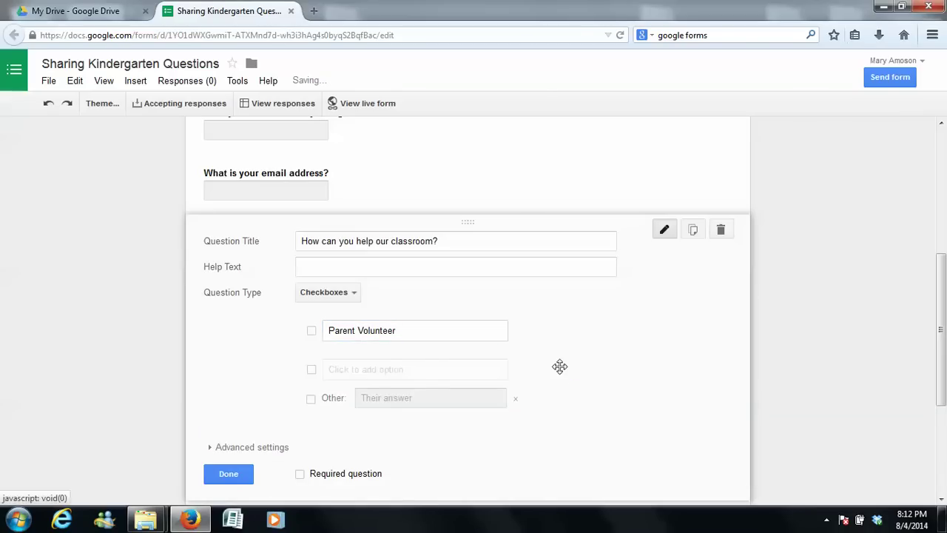
Add the options "Mentor", "Copies or Art Prep" and "Classroom Celebrations" below "Parent Volunteer".
{"action": "left_click", "coordinate": [365, 374]}
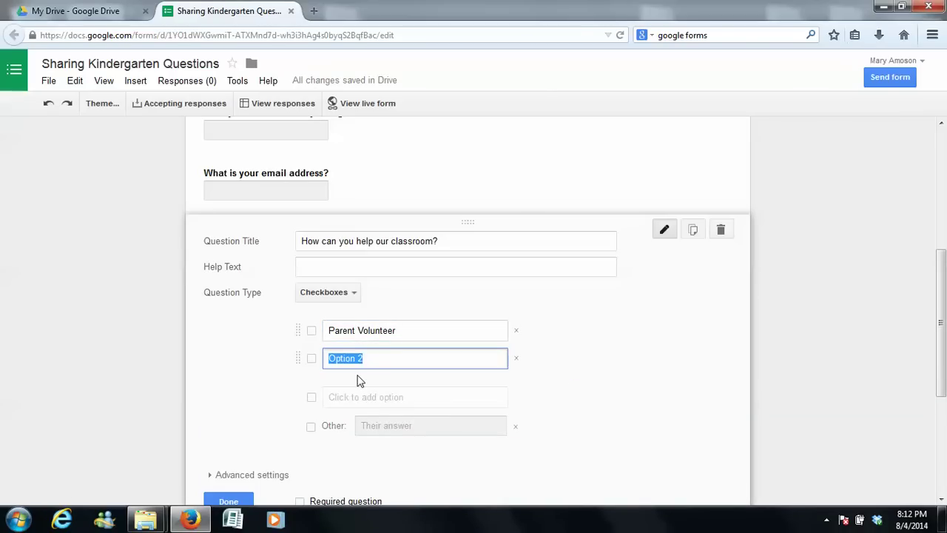
{"action": "type", "text": "Mentor"}
{"action": "left_click", "coordinate": [345, 403]}
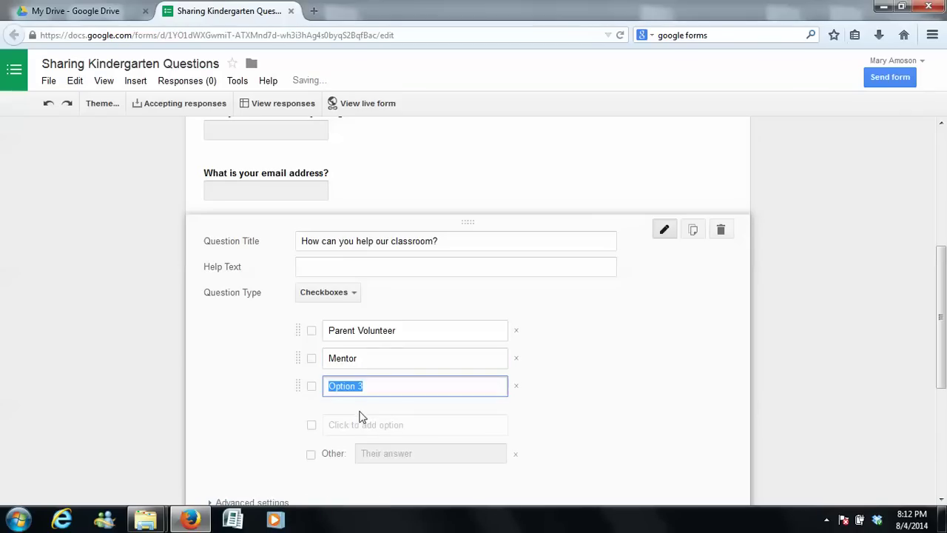
{"action": "type", "text": "Copies or"}
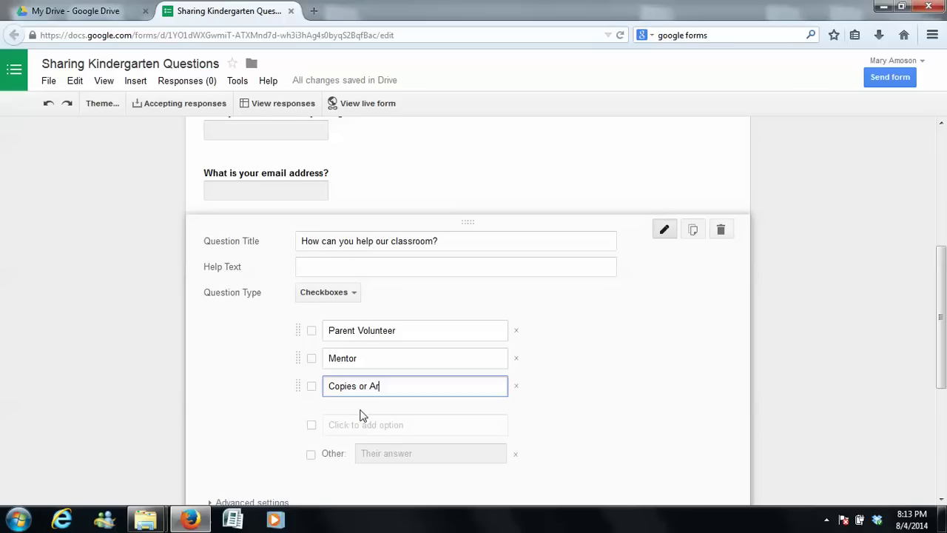
{"action": "type", "text": " Art Prep"}
{"action": "left_click", "coordinate": [312, 426]}
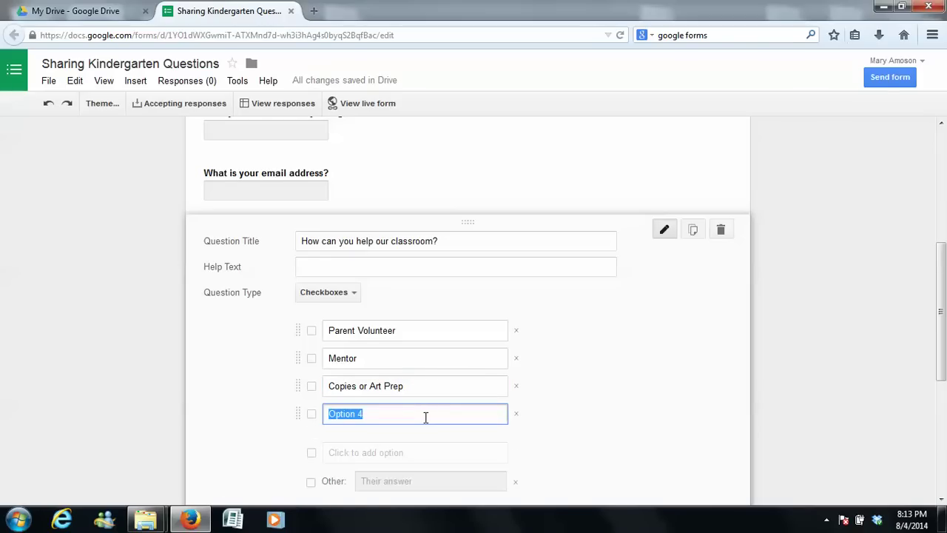
{"action": "type", "text": "Classroom Celebra"}
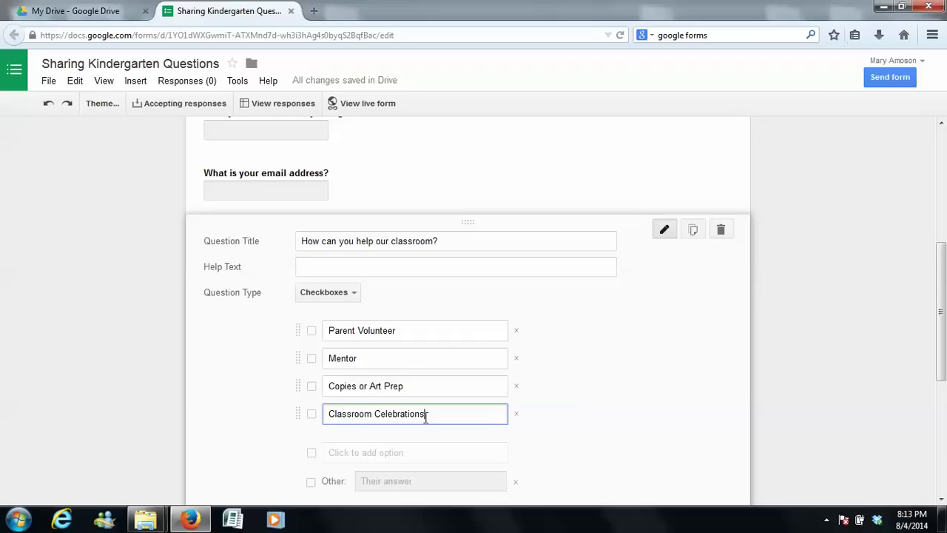
Make the classroom help question required and finish editing it.
{"action": "left_click", "coordinate": [944, 293]}
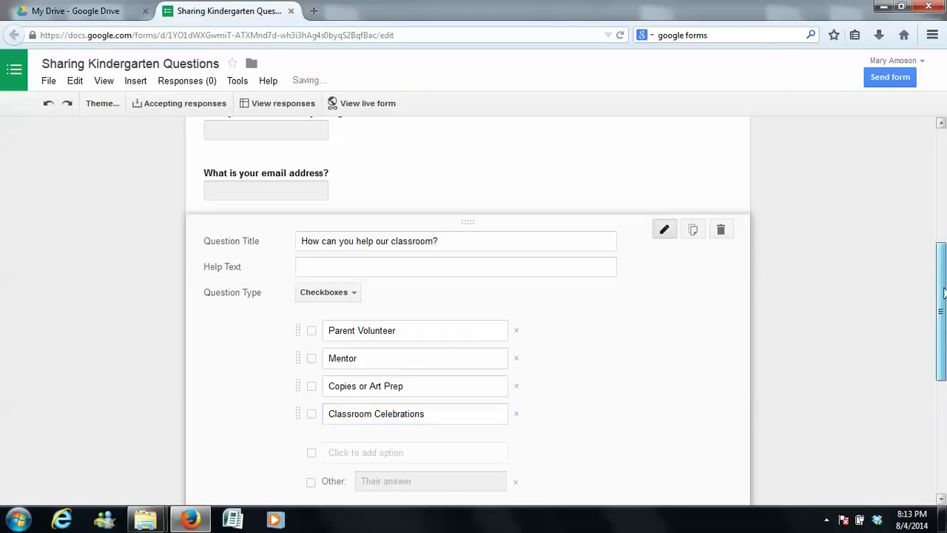
{"action": "scroll", "coordinate": [944, 293], "scroll_direction": "down", "scroll_amount": 3}
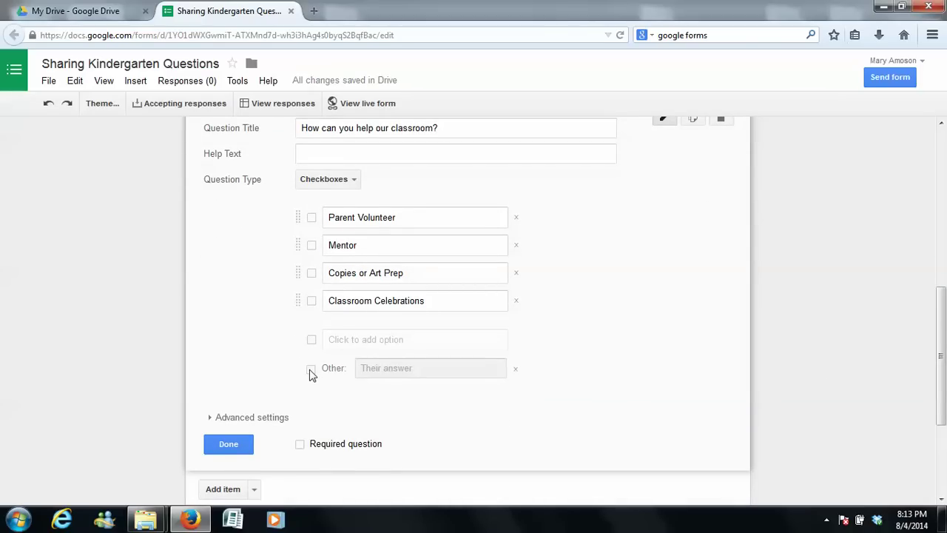
{"action": "left_click", "coordinate": [301, 445]}
{"action": "left_click", "coordinate": [229, 445]}
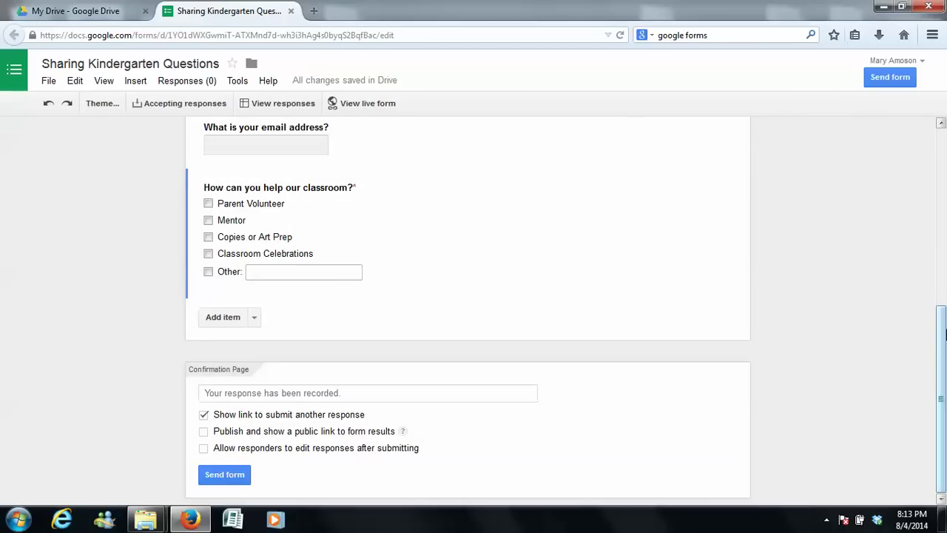
Move the email address question above the allergies question.
{"action": "left_click_drag", "start_coordinate": [939, 350], "coordinate": [918, 169]}
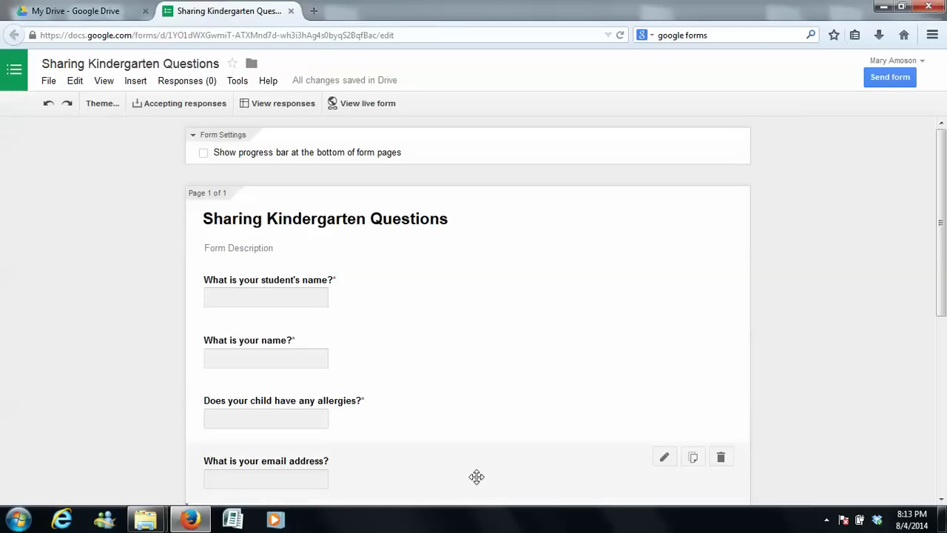
{"action": "left_click_drag", "start_coordinate": [476, 475], "coordinate": [469, 379]}
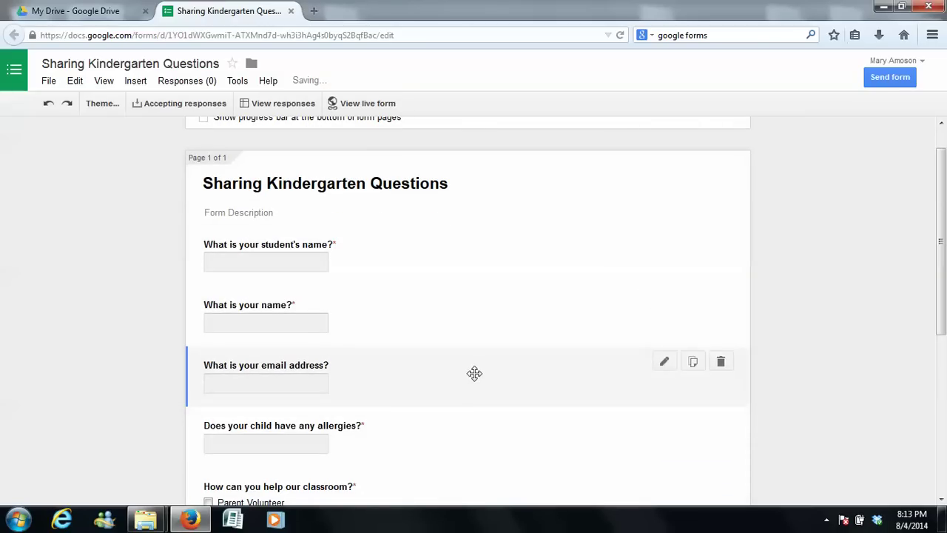
Allow responders to edit responses after submitting and publish a public link to the form results on the confirmation page.
{"action": "left_click_drag", "start_coordinate": [945, 207], "coordinate": [945, 365]}
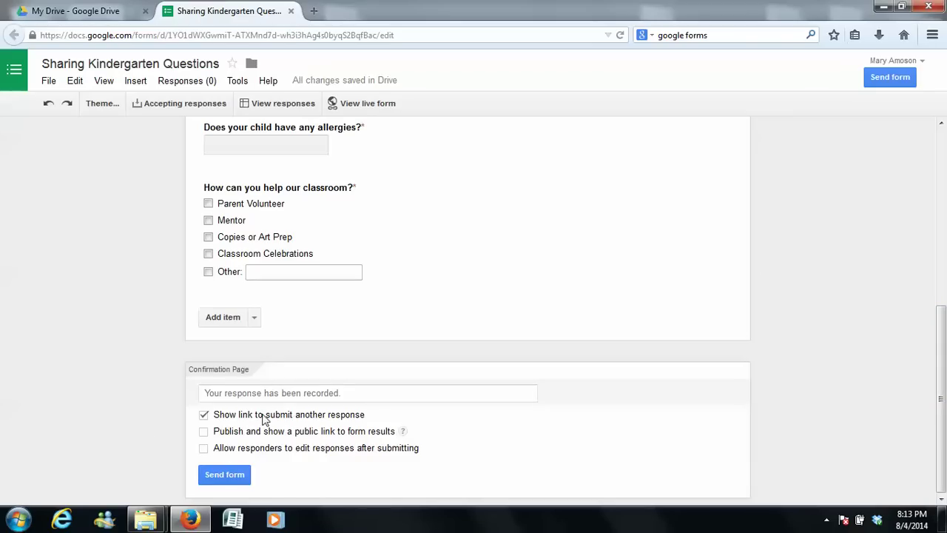
{"action": "left_click", "coordinate": [204, 451]}
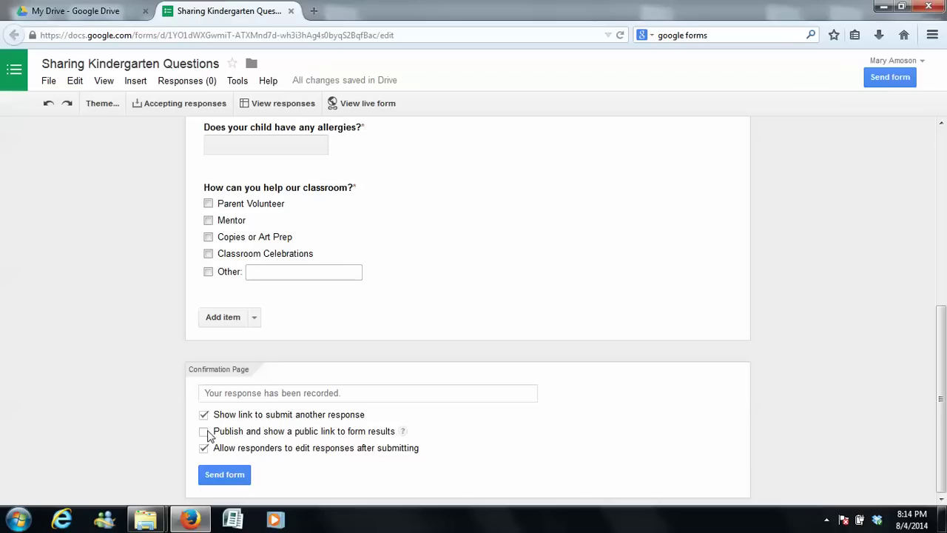
{"action": "left_click", "coordinate": [392, 434]}
Open the form's sending options and copy the full link to share.
{"action": "left_click", "coordinate": [894, 79]}
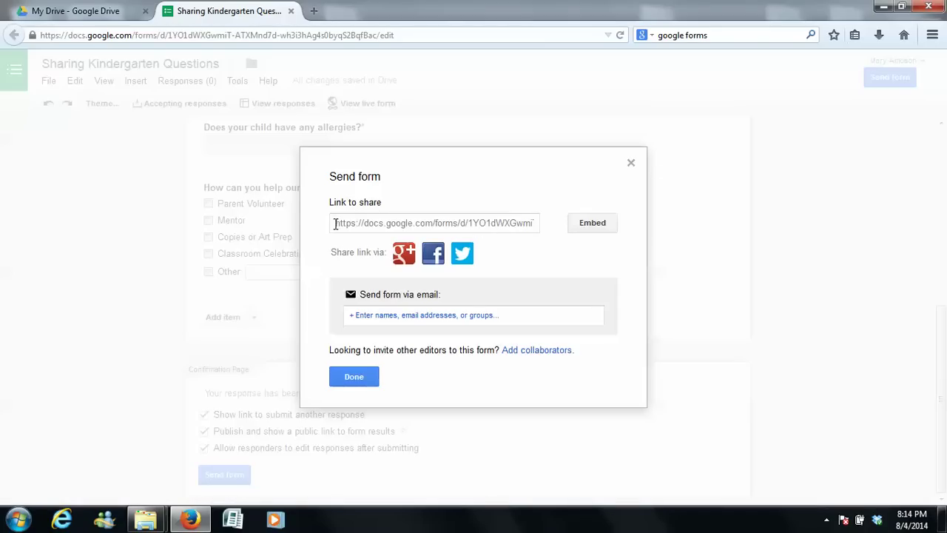
{"action": "left_click_drag", "start_coordinate": [332, 220], "coordinate": [570, 218]}
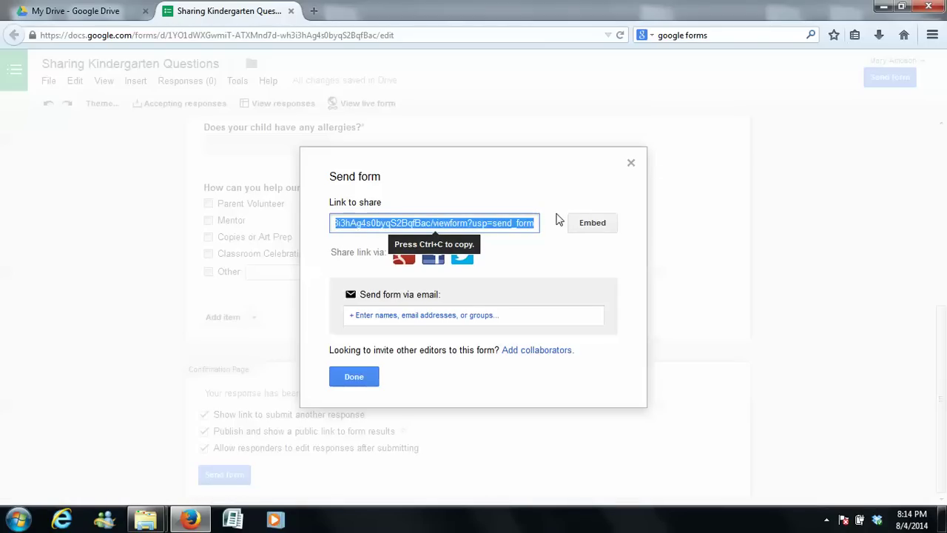
{"action": "key", "text": "ctrl+c"}
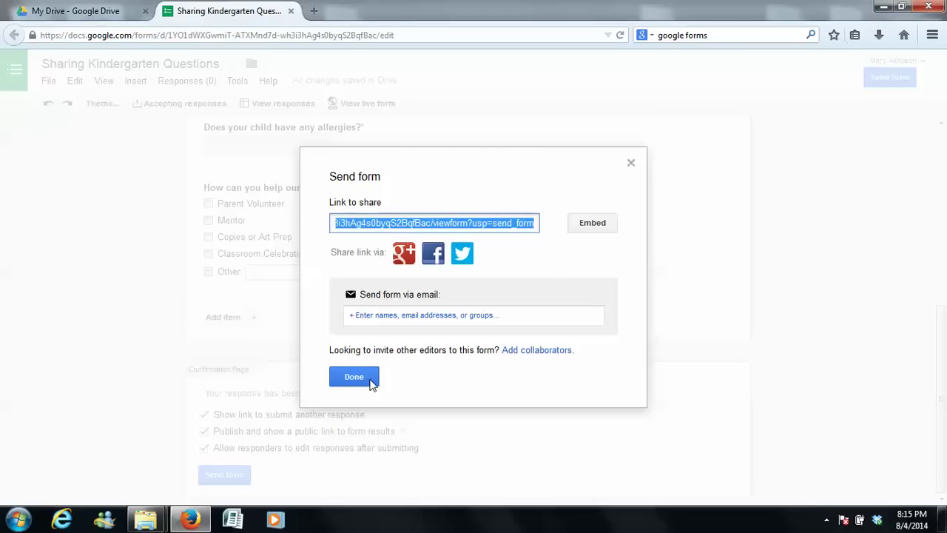
Open the Sharing Kindergarten Questions (Responses) spreadsheet from My Drive and examine its question columns.
{"action": "left_click", "coordinate": [107, 9]}
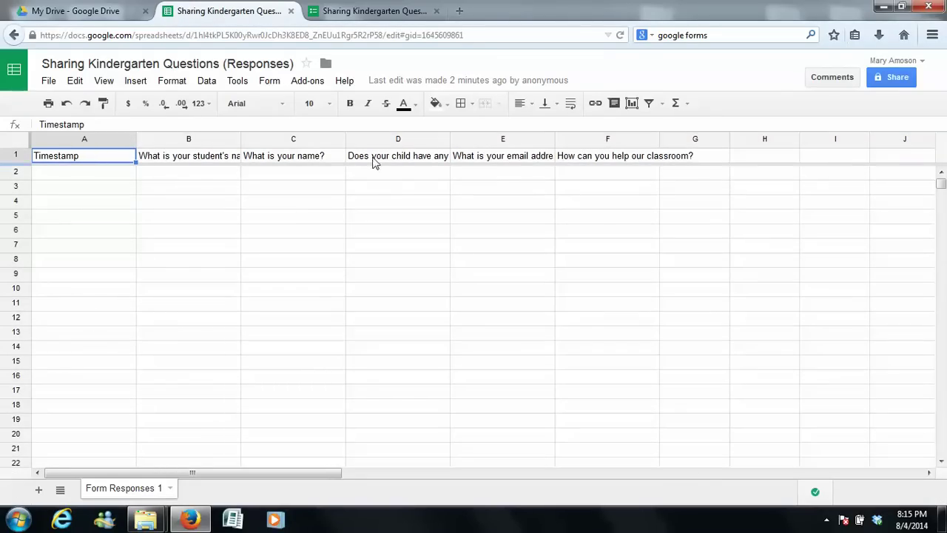
{"action": "left_click_drag", "start_coordinate": [490, 176], "coordinate": [501, 430]}
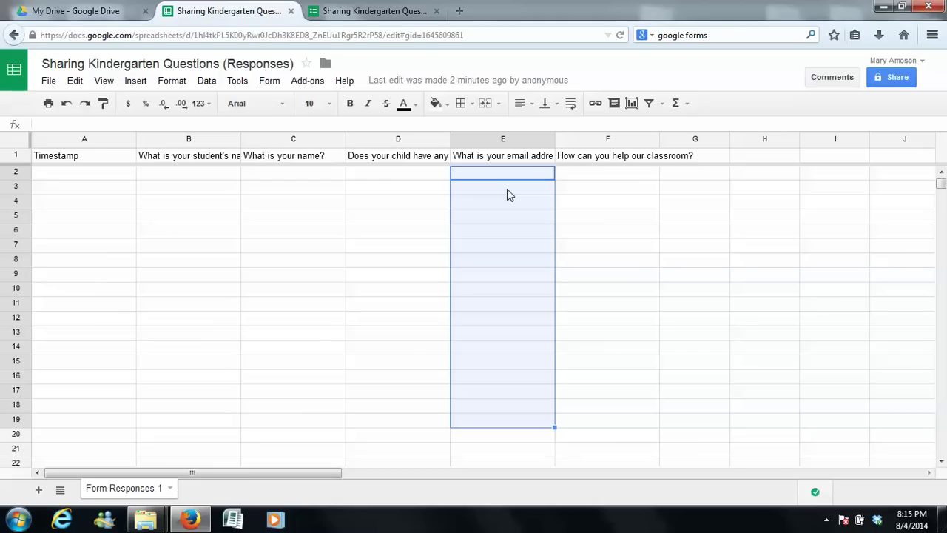
{"action": "left_click", "coordinate": [576, 220]}
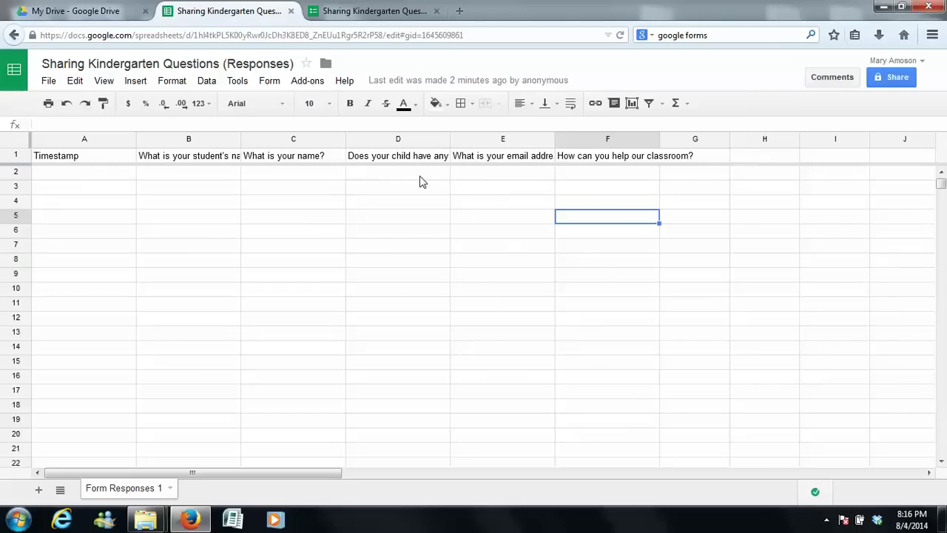
{"action": "left_click", "coordinate": [104, 8]}
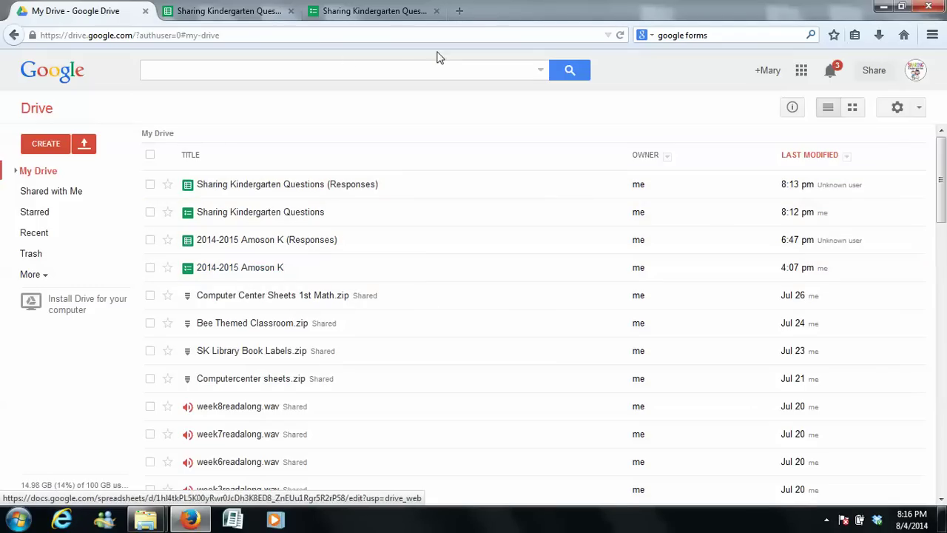
{"action": "left_click", "coordinate": [244, 14]}
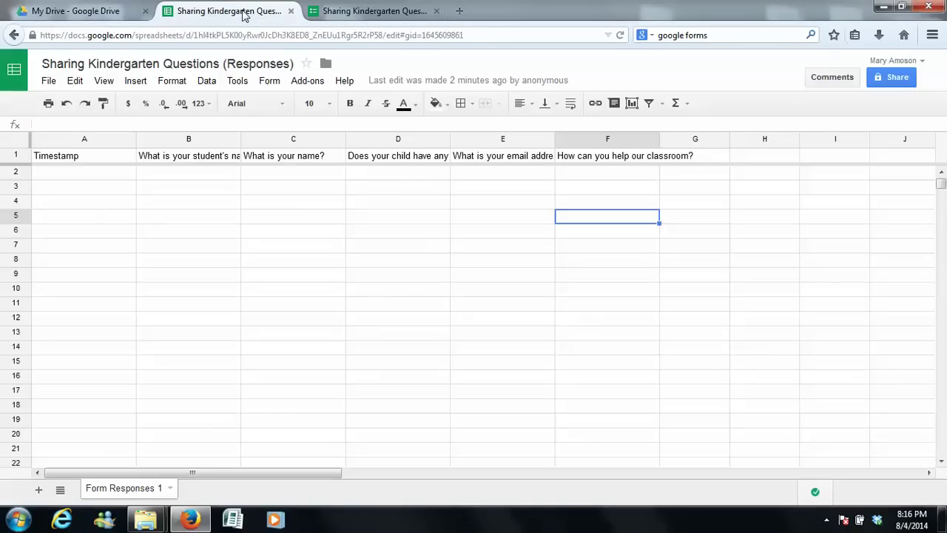
{"action": "left_click", "coordinate": [334, 9]}
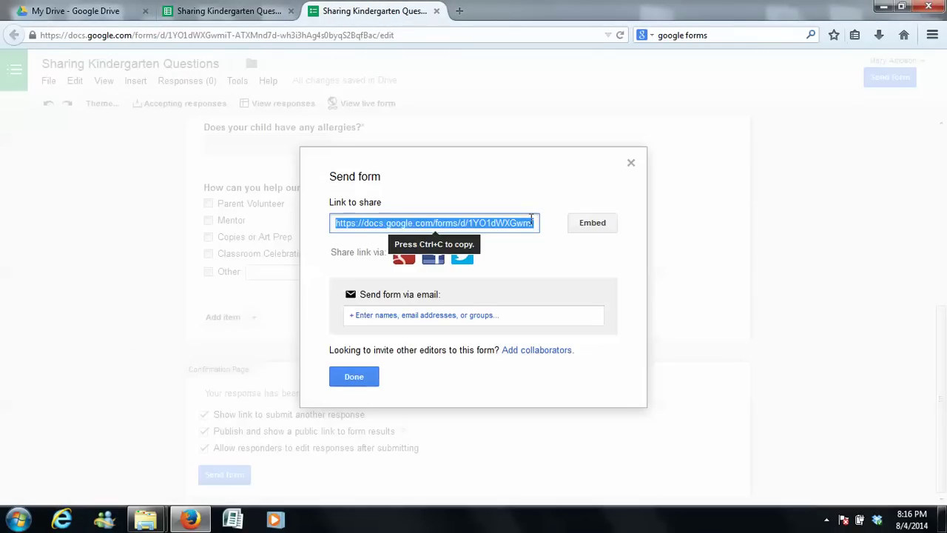
{"action": "left_click", "coordinate": [459, 11]}
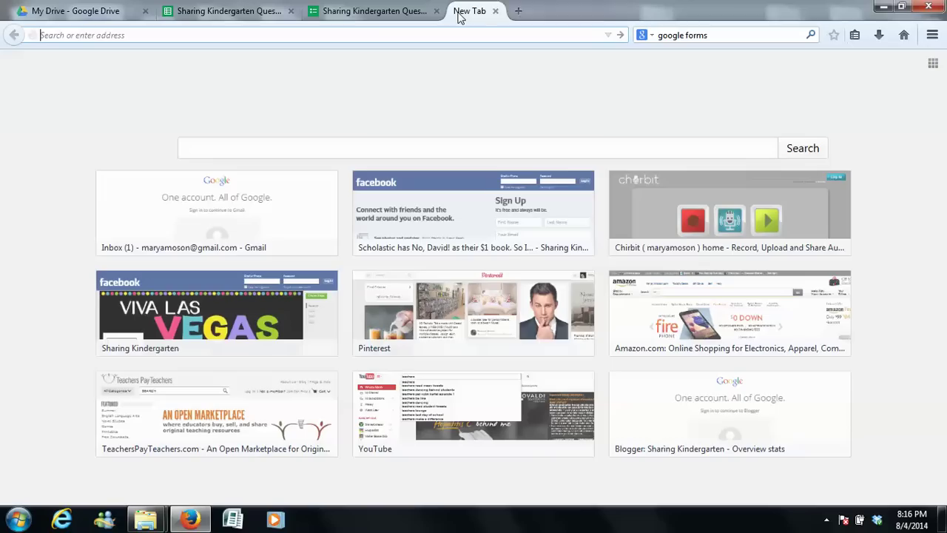
{"action": "type", "text": "www."}
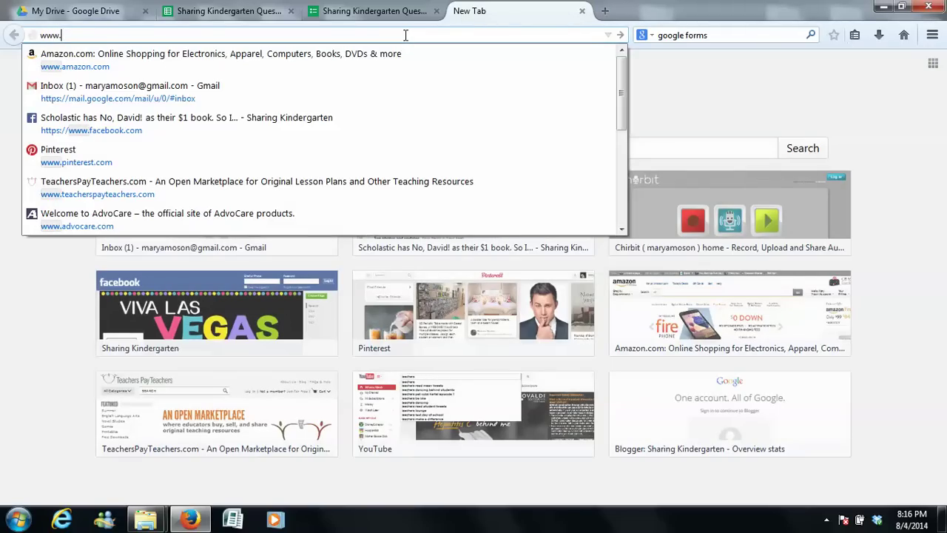
{"action": "type", "text": "qrs"}
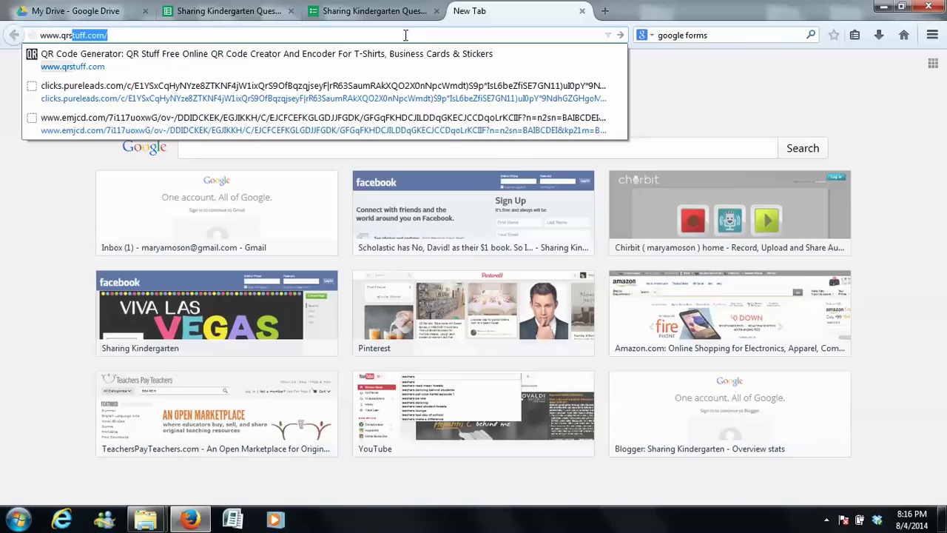
{"action": "type", "text": "t"}
{"action": "key", "text": "Return"}
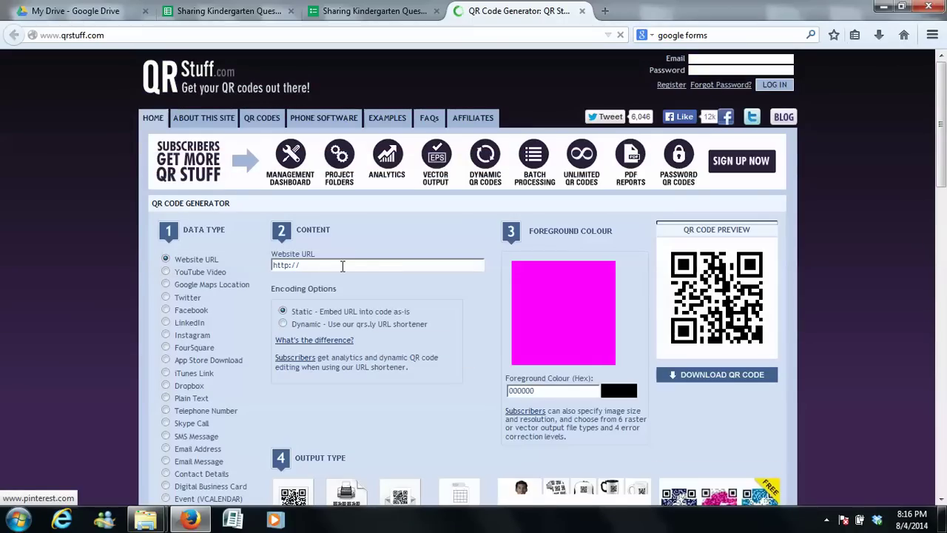
Paste the copied form link as the QR code's website URL and try a download with static encoding.
{"action": "left_click", "coordinate": [343, 265]}
{"action": "key", "text": "ctrl+v"}
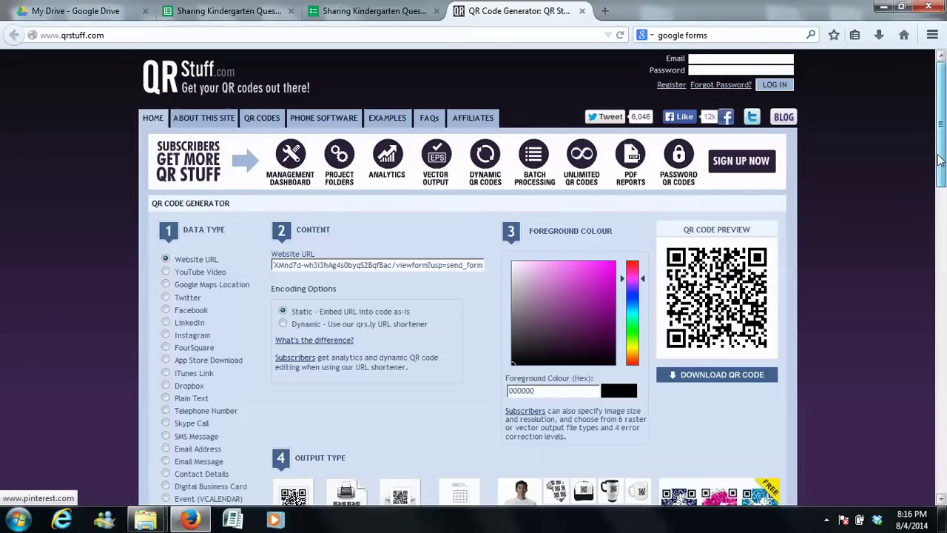
{"action": "left_click_drag", "start_coordinate": [940, 159], "coordinate": [939, 195]}
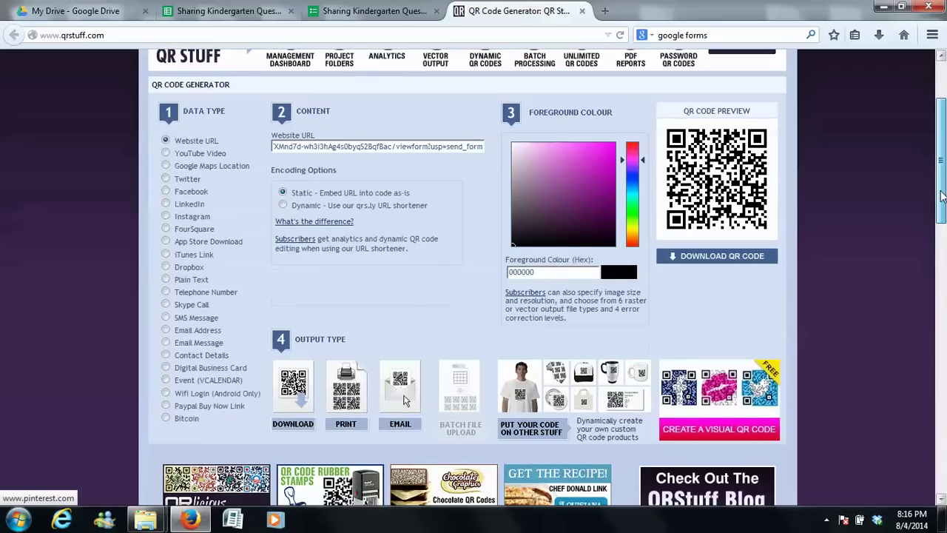
{"action": "left_click", "coordinate": [295, 427]}
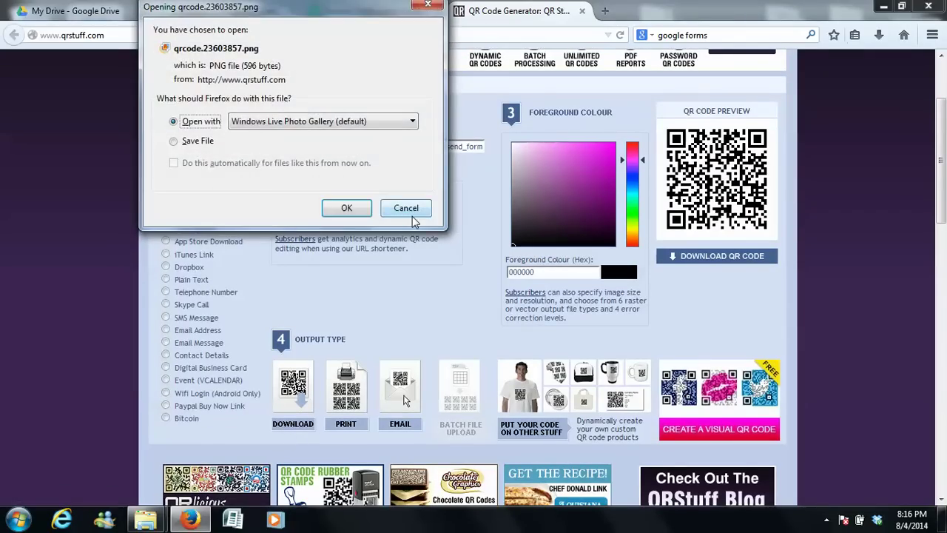
{"action": "left_click", "coordinate": [412, 214]}
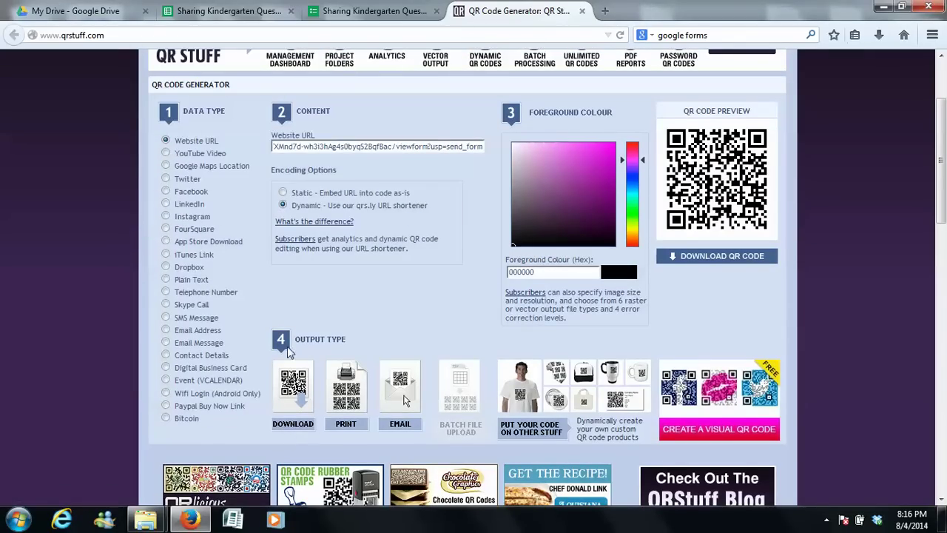
Download the QR code using dynamic encoding with the qrs.ly URL shortener and open the PNG in Windows Live Photo Gallery.
{"action": "left_click", "coordinate": [300, 427]}
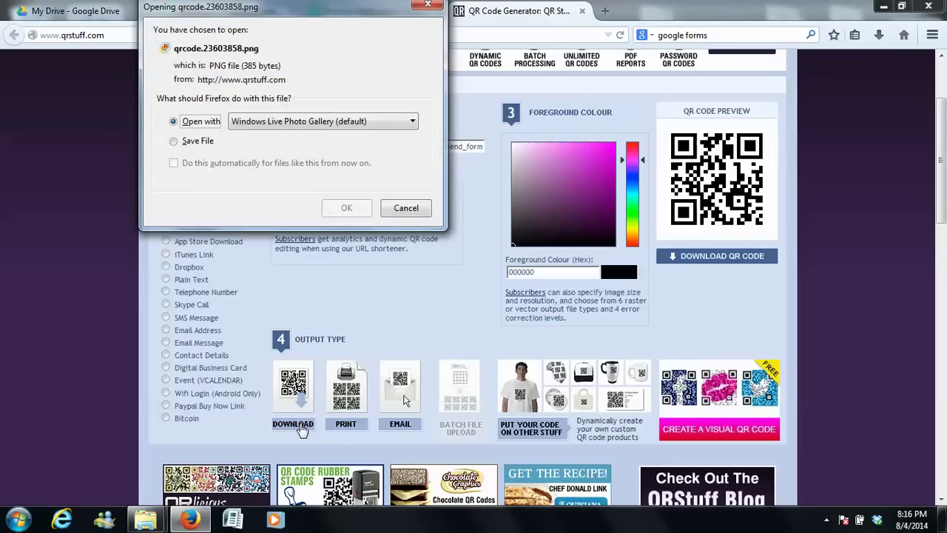
{"action": "left_click", "coordinate": [346, 208]}
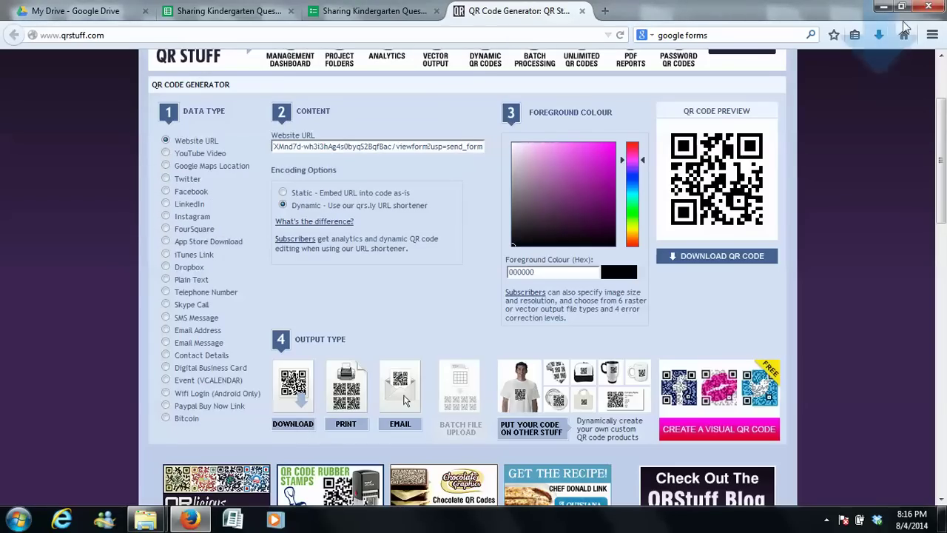
{"action": "left_click", "coordinate": [879, 35]}
{"action": "left_click", "coordinate": [688, 108]}
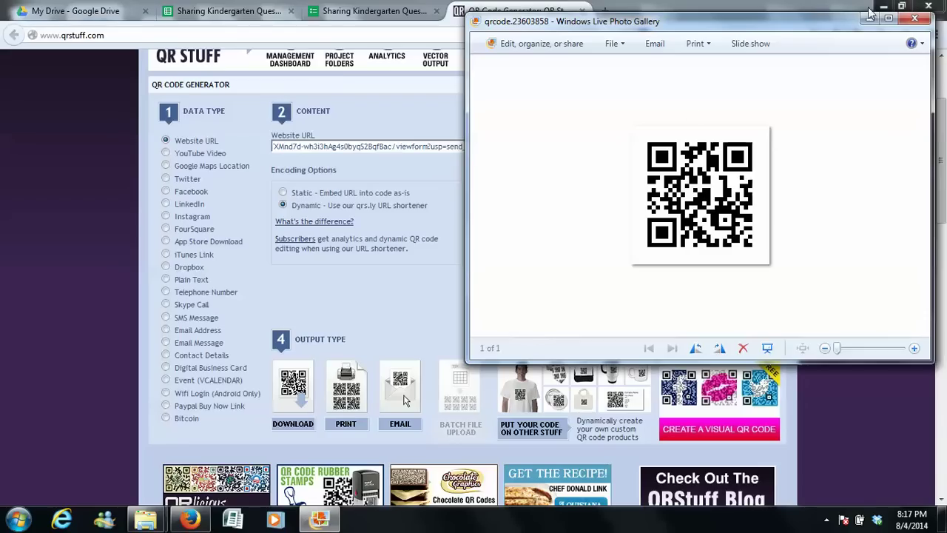
Close the QR code image and return to the Sharing Kindergarten Questions (Responses) spreadsheet.
{"action": "left_click", "coordinate": [915, 19]}
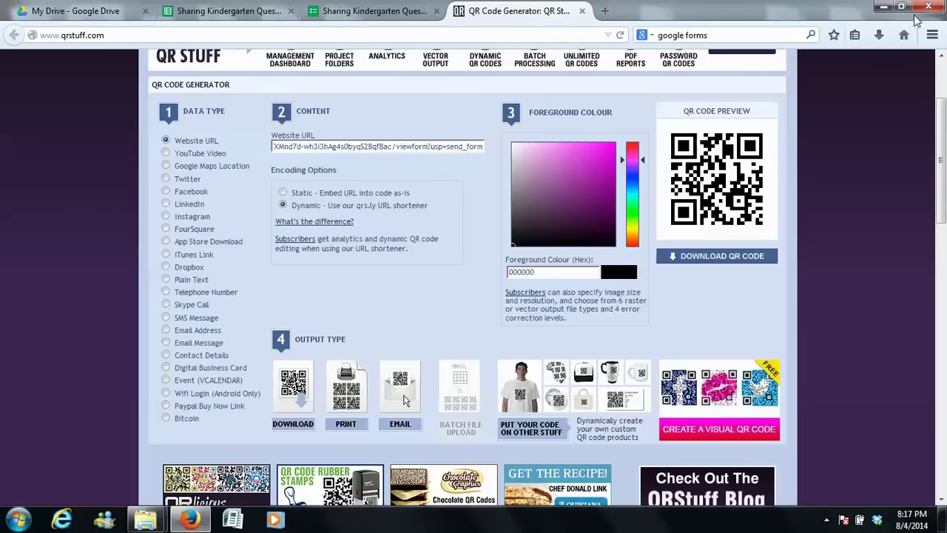
{"action": "left_click", "coordinate": [199, 6]}
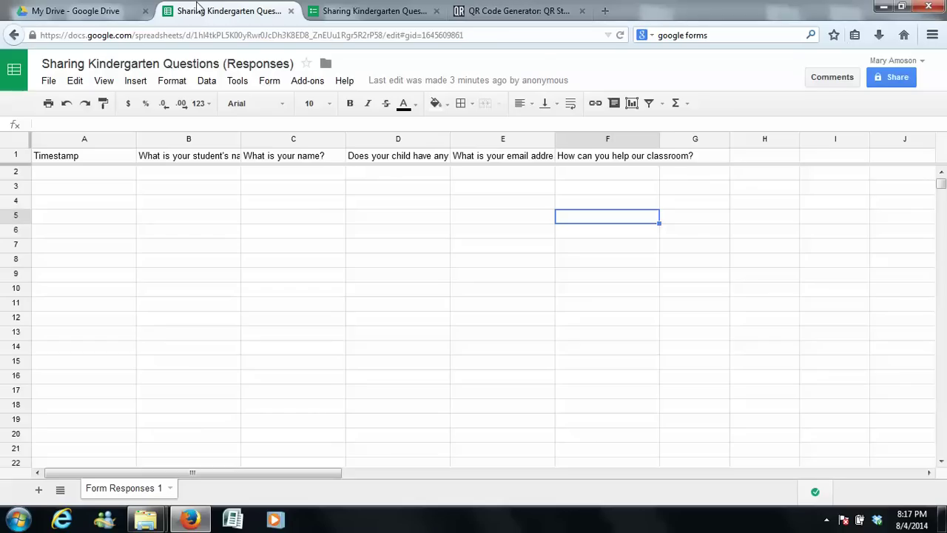